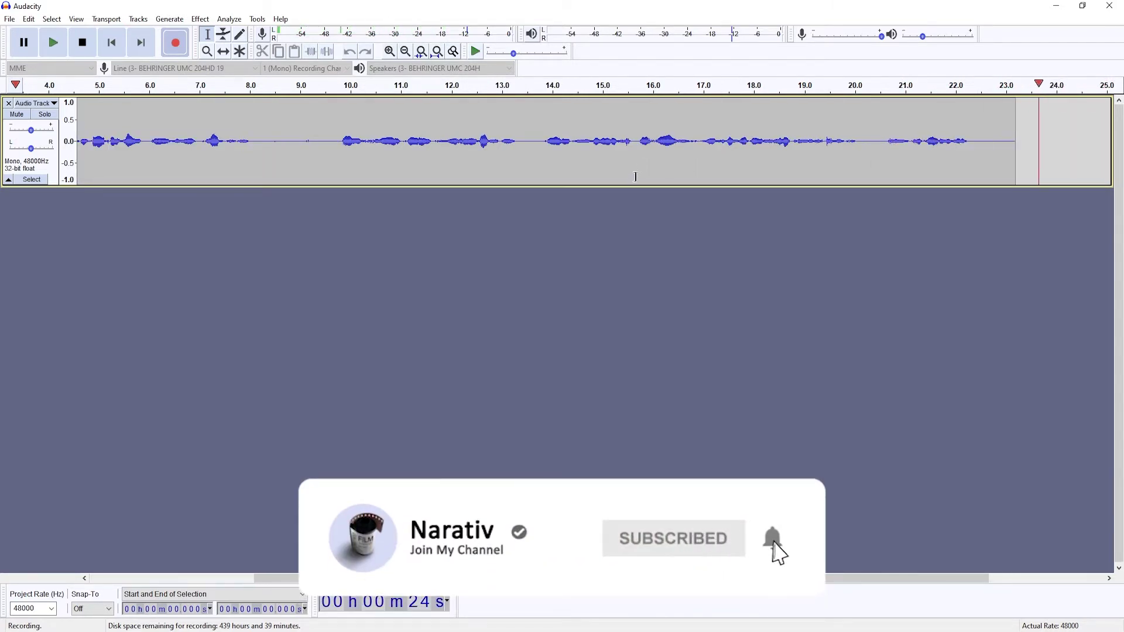
Stop the recording, keeping about 24 seconds of mono speech on one track
key("space")
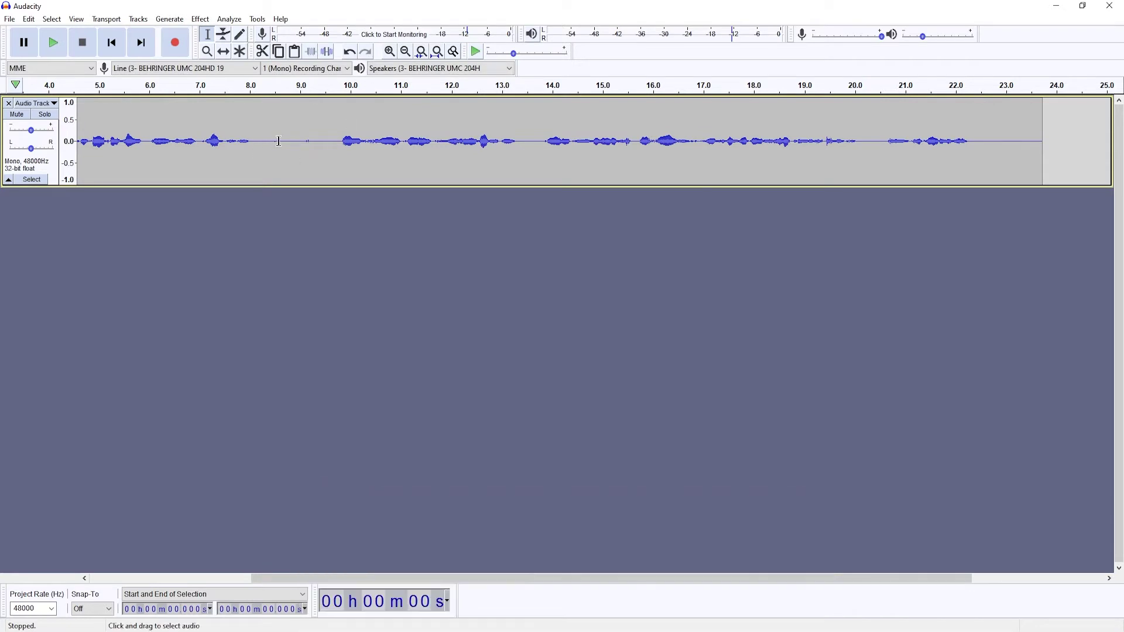
Switch the vocal track to Multi-view, enlarge it, and park the cursor at 7.767 s
left_click_drag(269, 147, 312, 155)
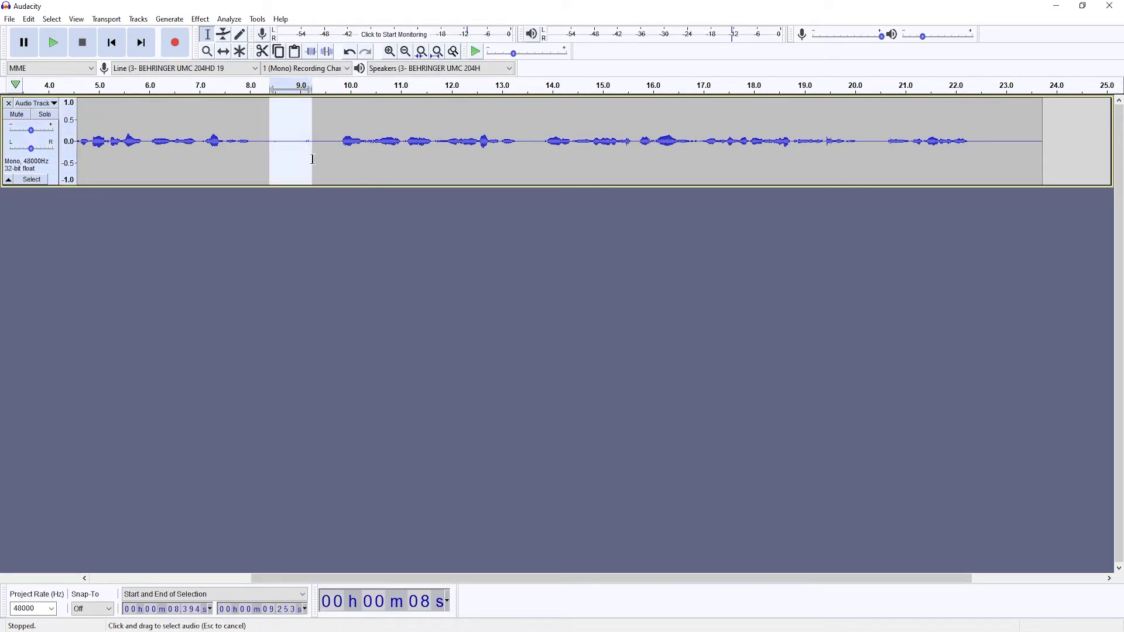
left_click(249, 224)
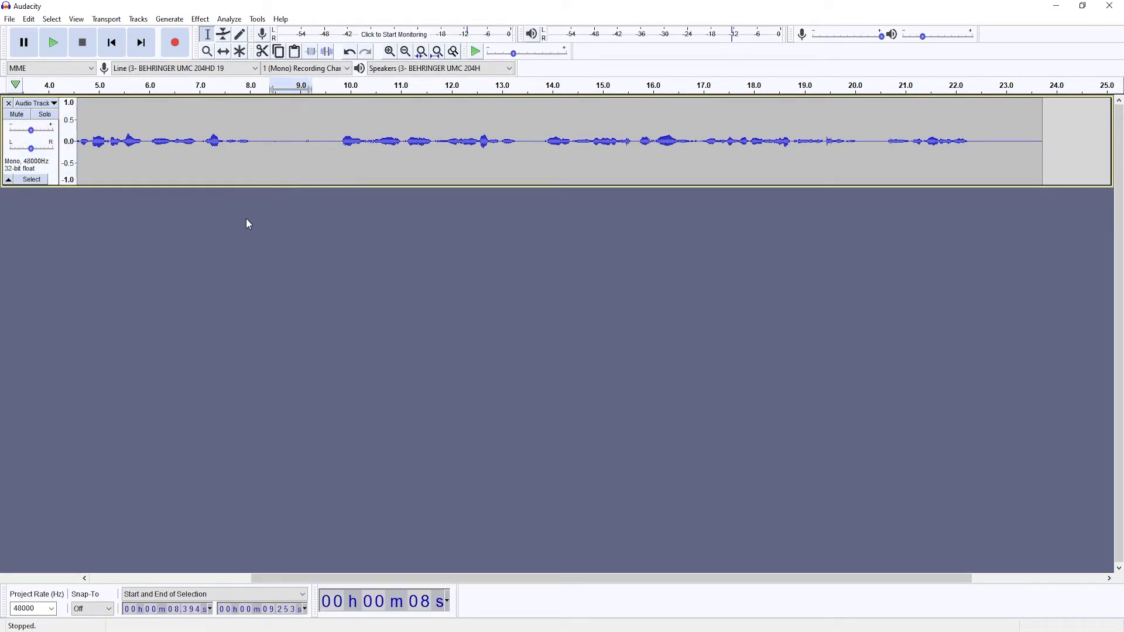
left_click(34, 103)
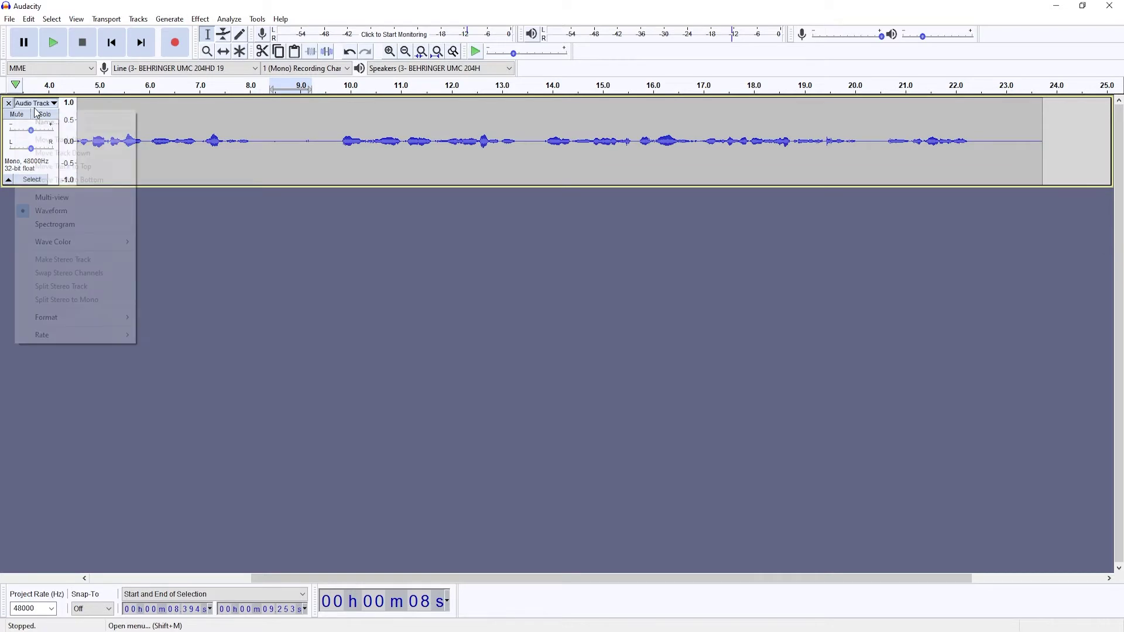
left_click(48, 198)
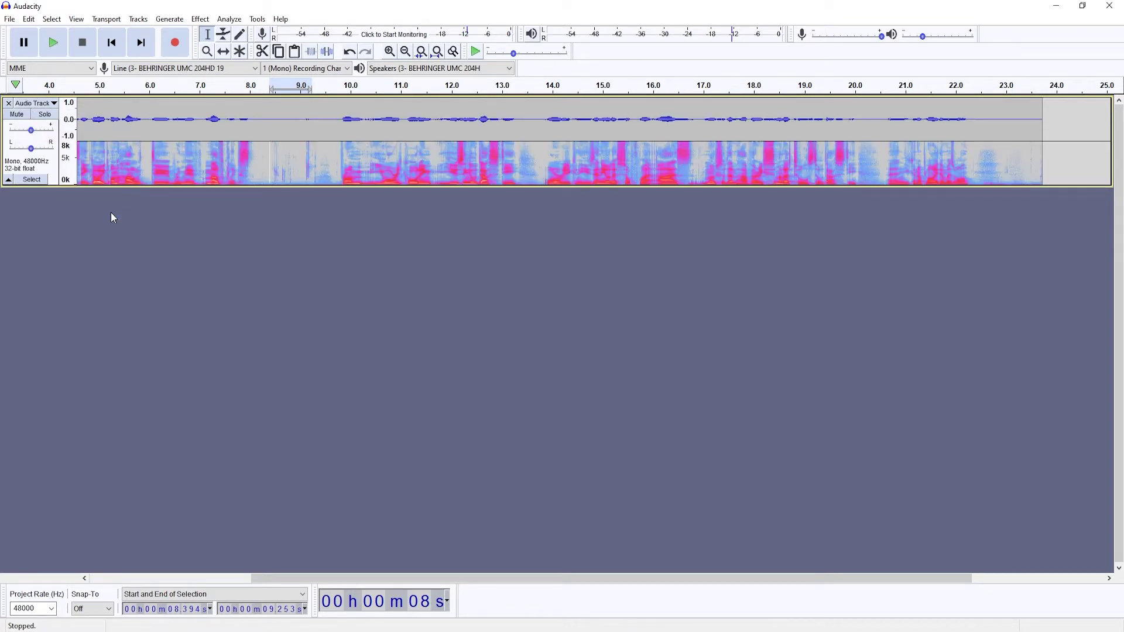
left_click_drag(429, 189, 405, 436)
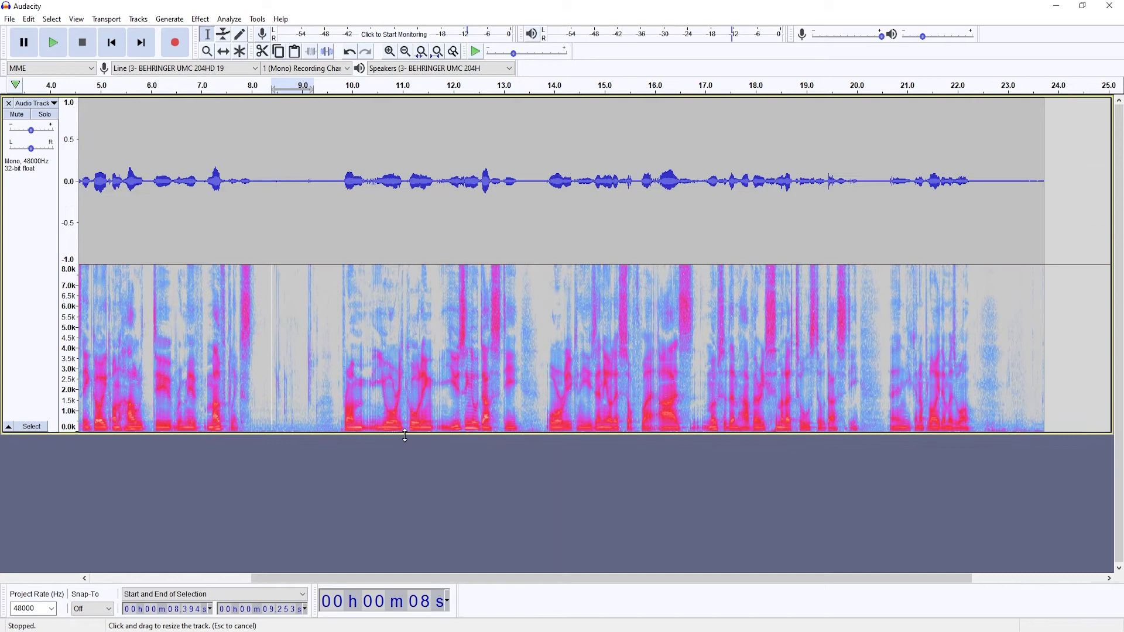
left_click(342, 209)
left_click(240, 163)
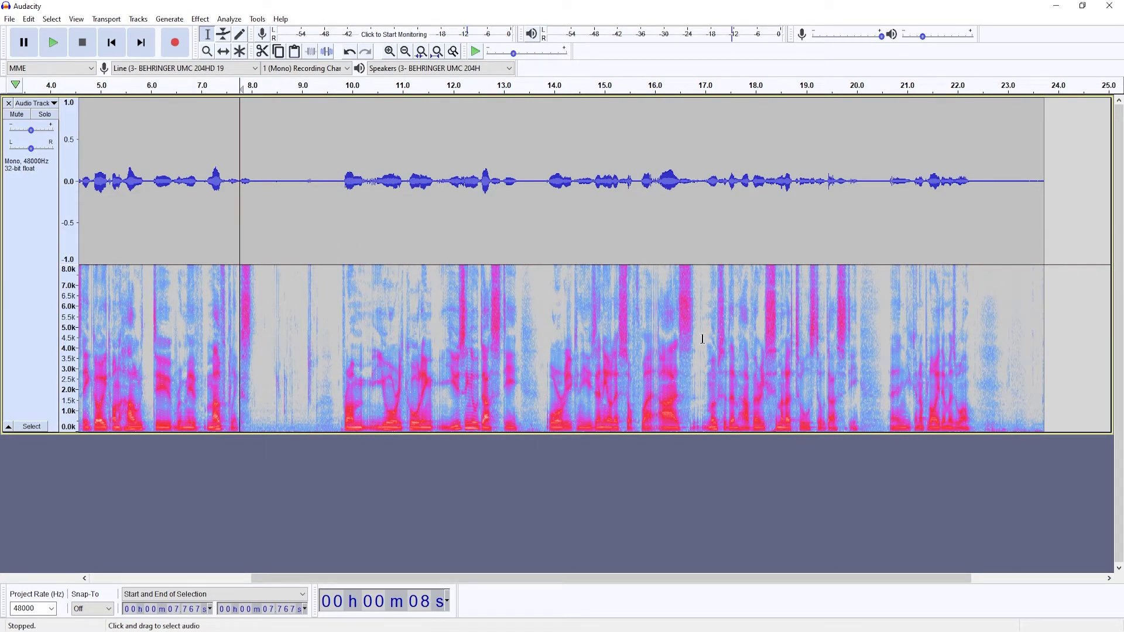
left_click(266, 292)
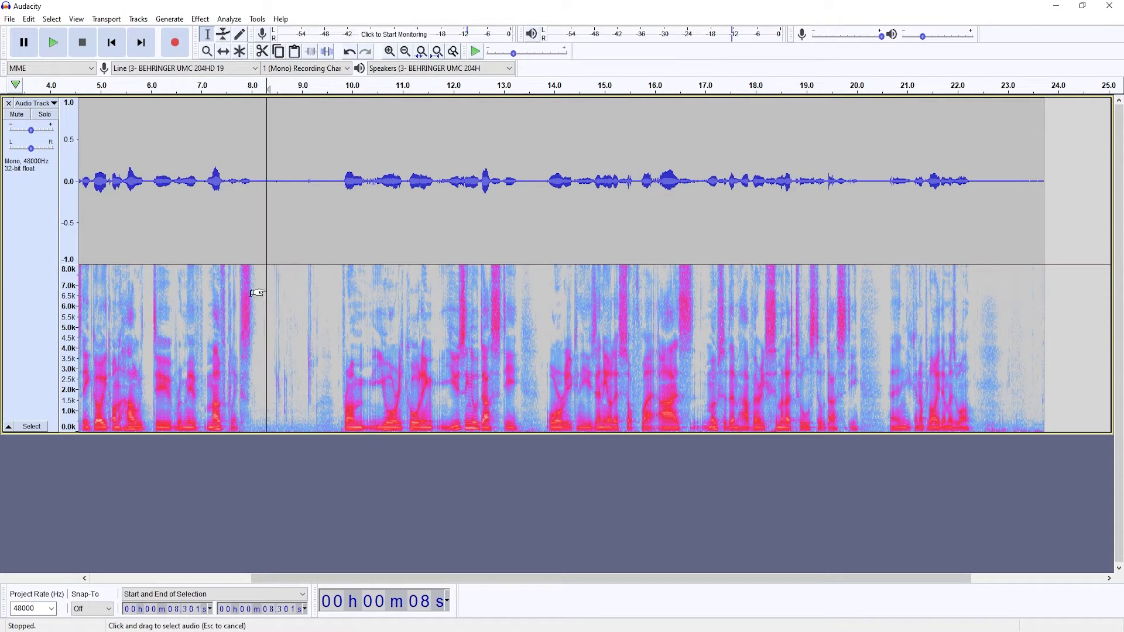
left_click_drag(261, 298, 333, 385)
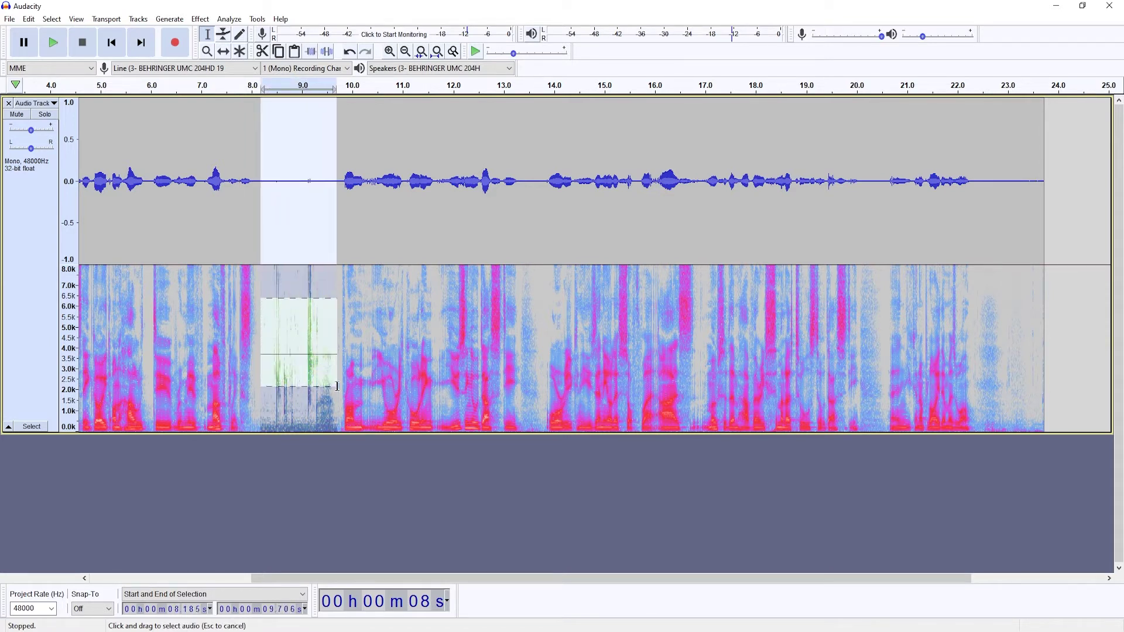
key("space")
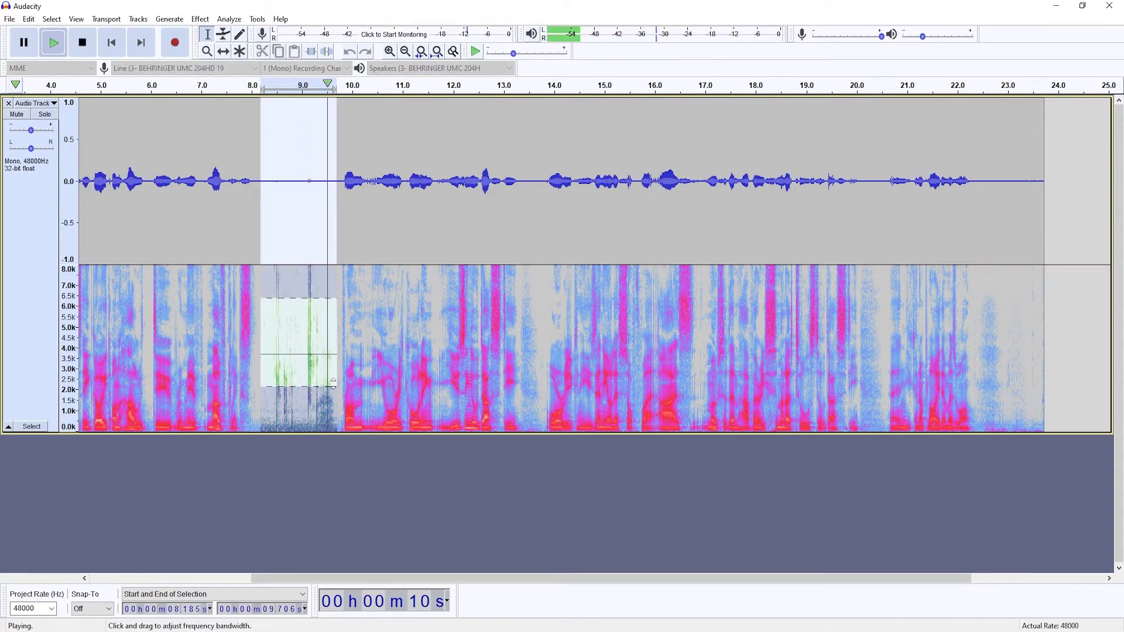
left_click(488, 281)
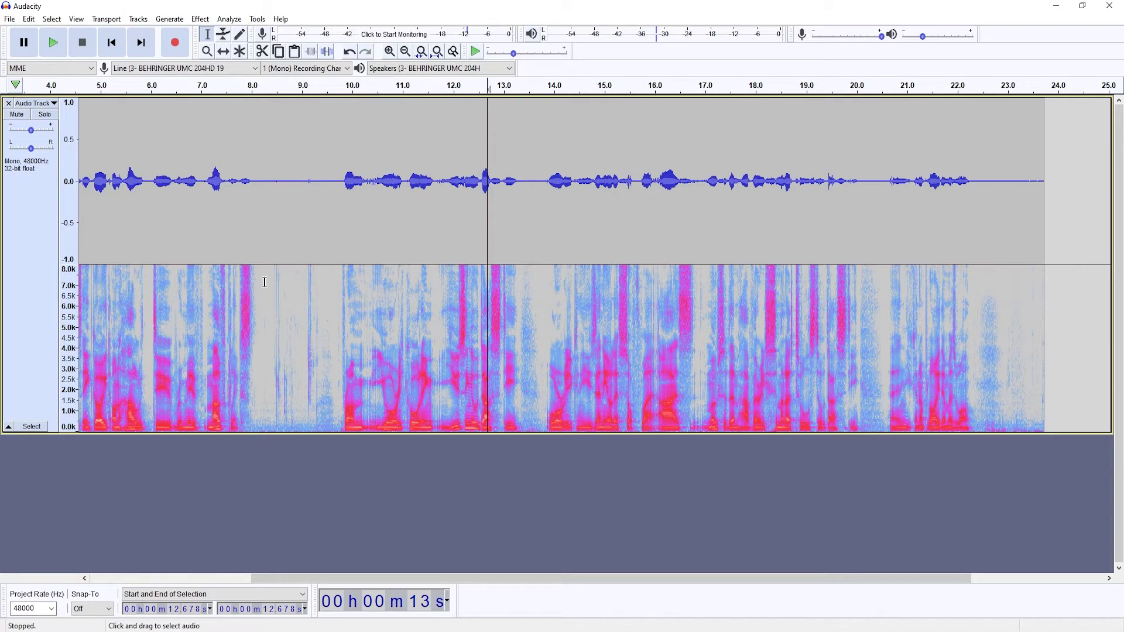
Amplify the 8.36–8.94 s spectral patch by -2.8 dB
left_click_drag(269, 281, 298, 418)
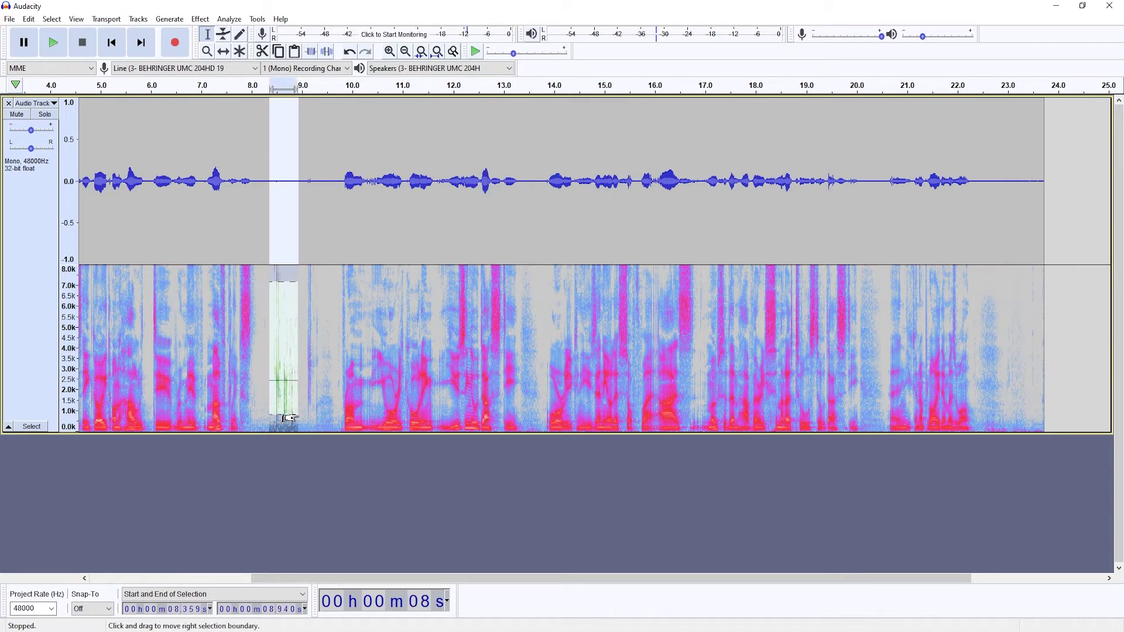
key("ctrl+shift+a")
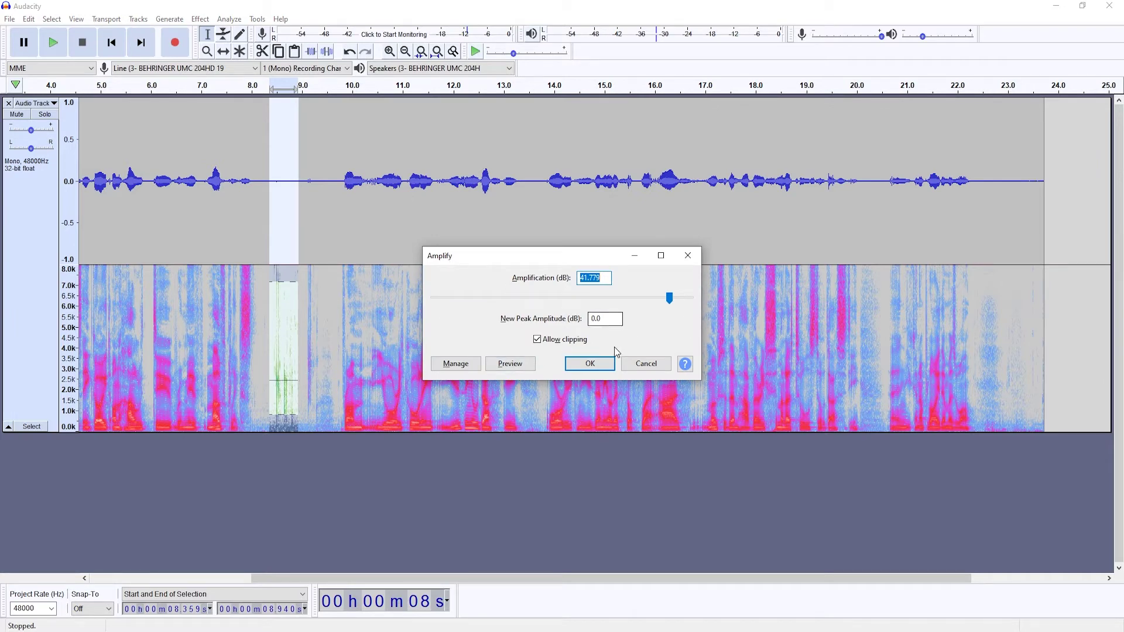
left_click(646, 364)
left_click(201, 19)
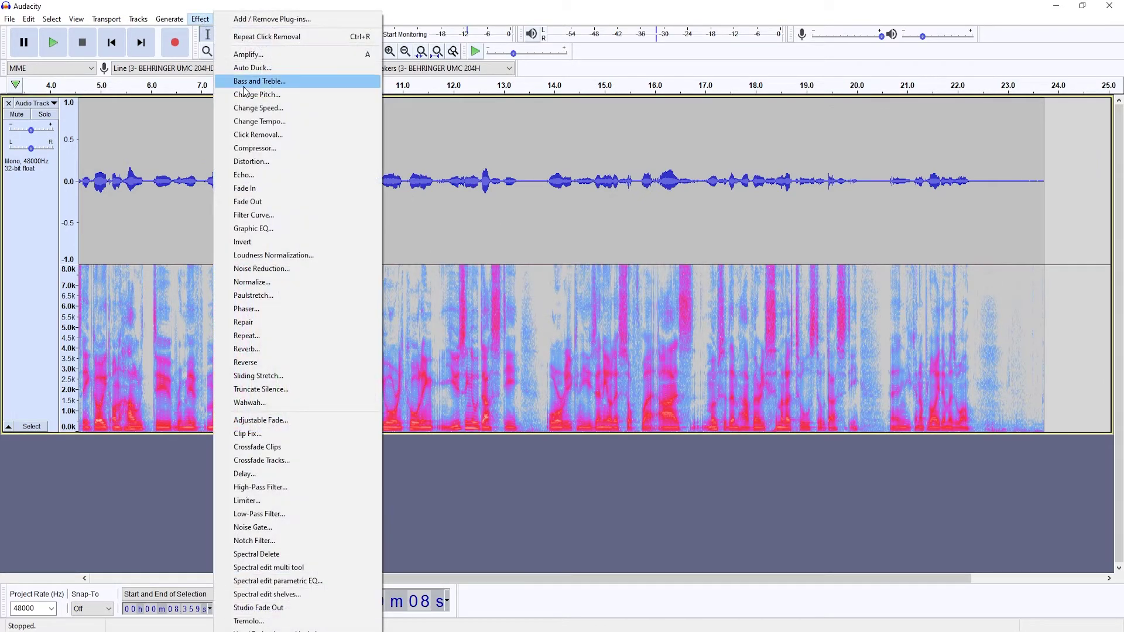
left_click(256, 57)
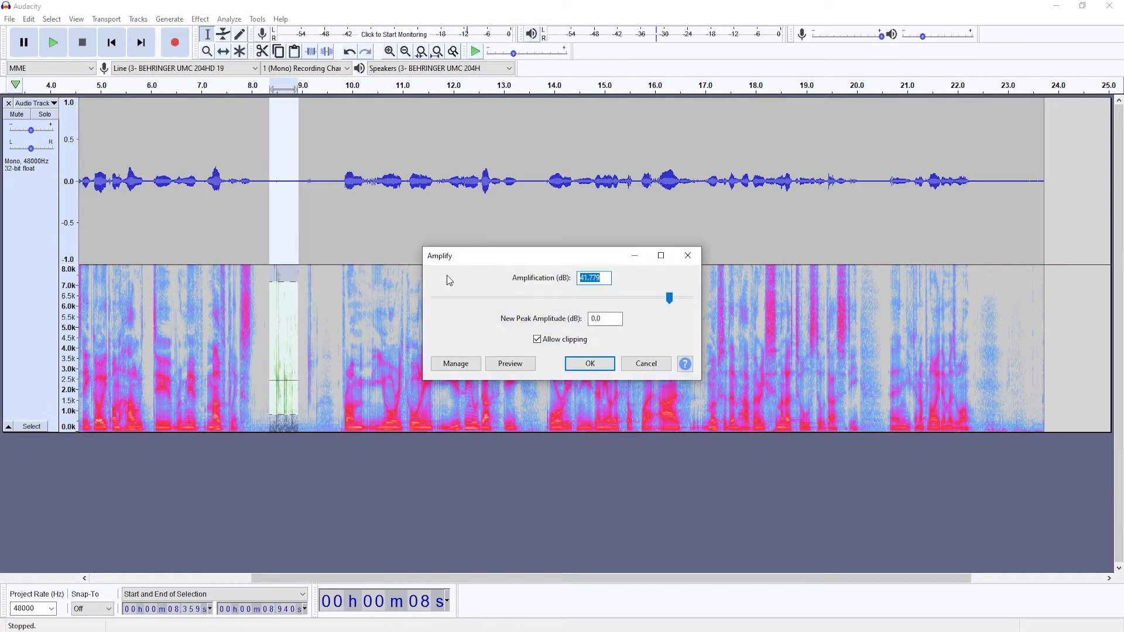
left_click_drag(668, 299, 484, 300)
left_click(577, 364)
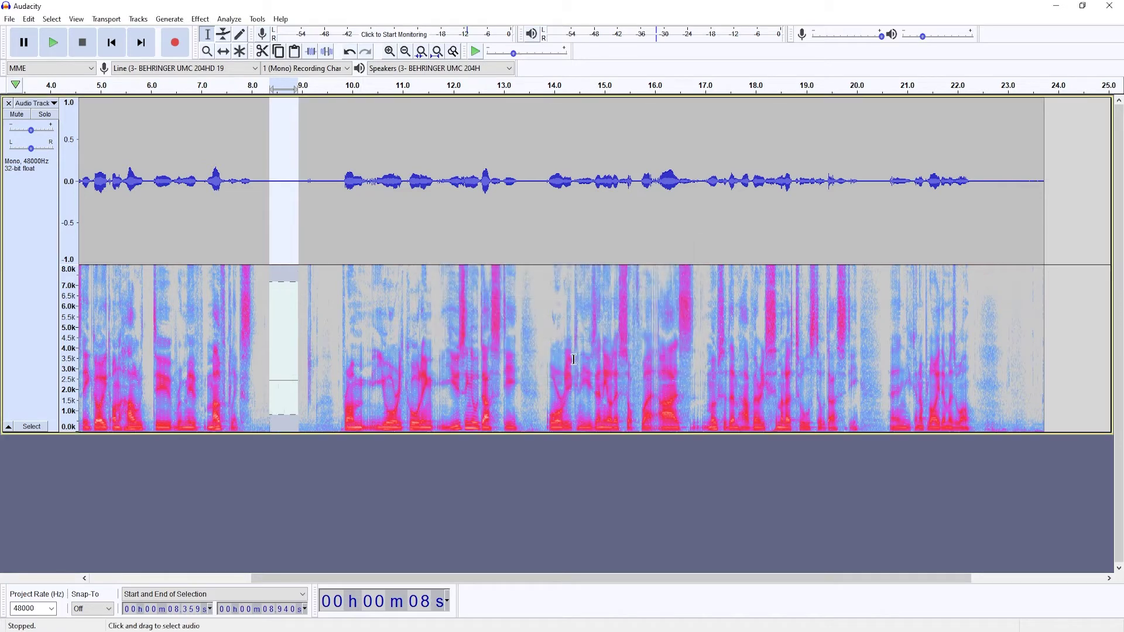
Reselect the quietened patch to check it, then park the cursor near 15 s
left_click(285, 362)
left_click(342, 359)
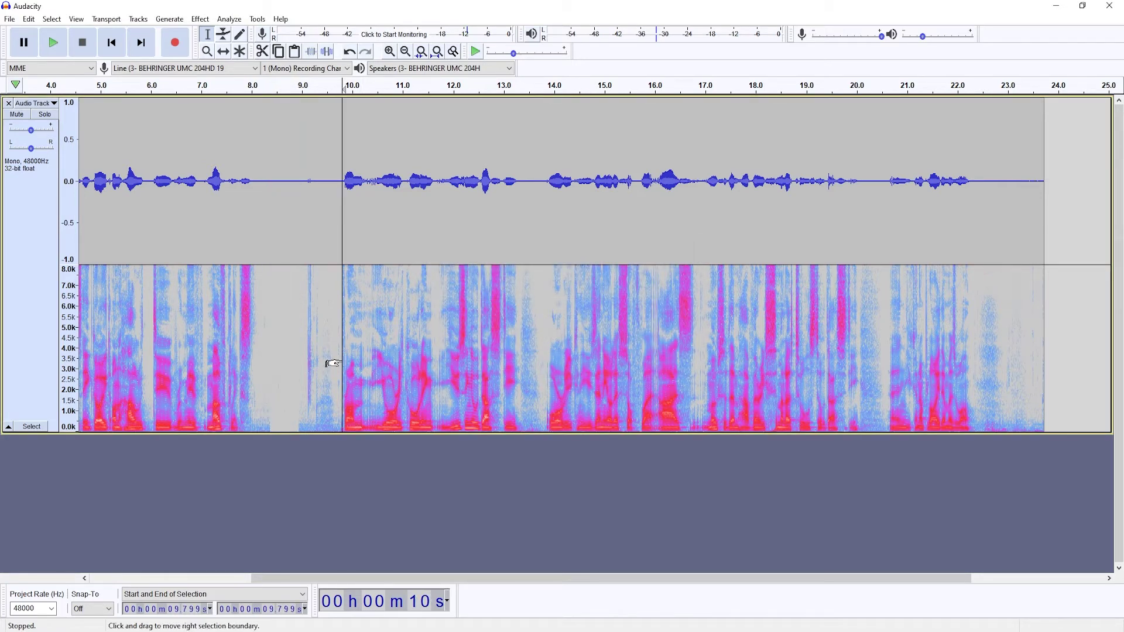
left_click_drag(300, 374, 268, 377)
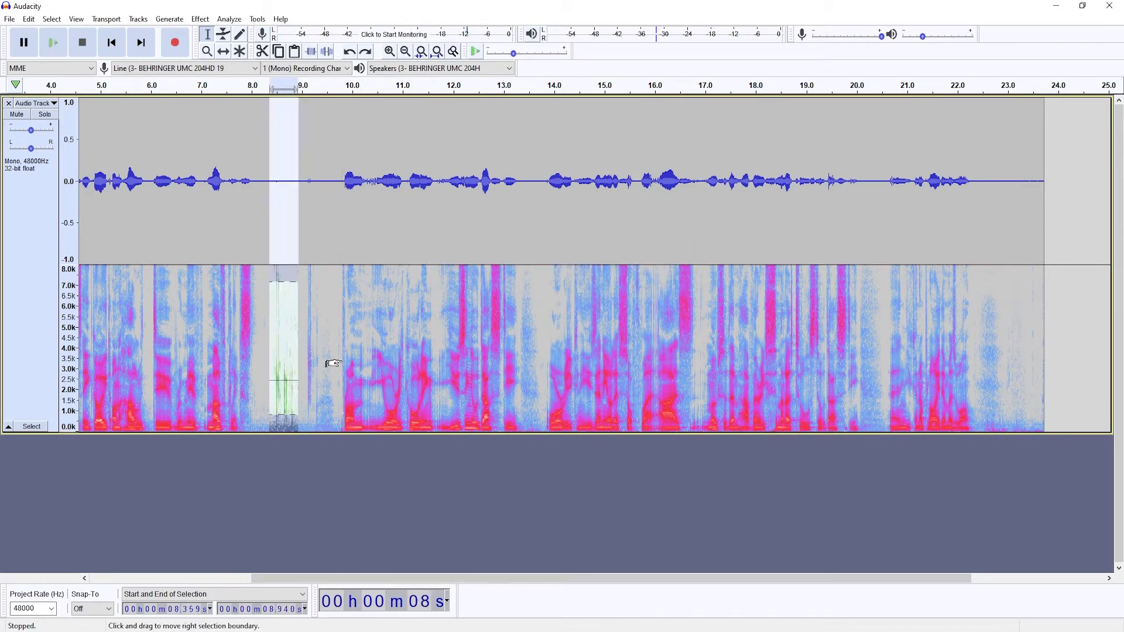
left_click(608, 392)
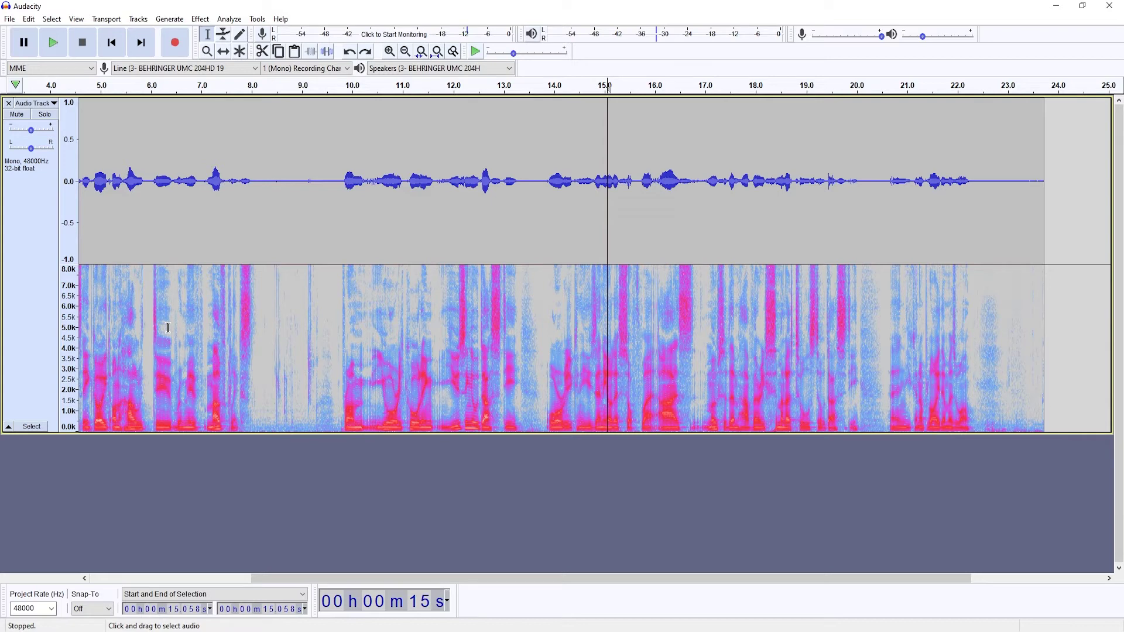
Select all audio and open Click Removal, moving its dialog clear of the track
key("ctrl+a")
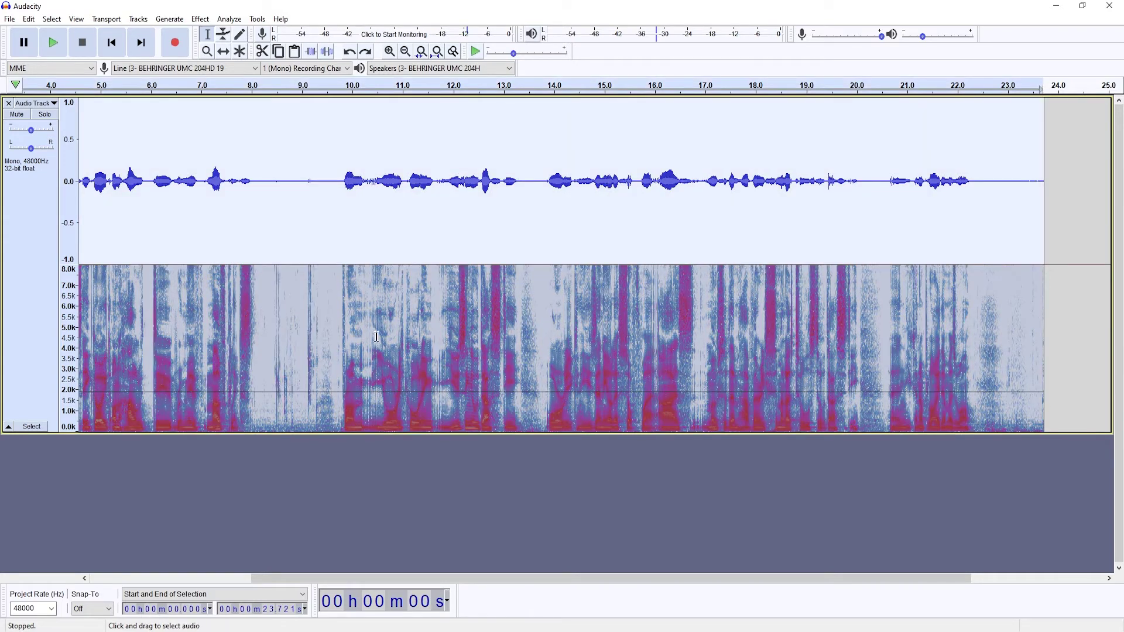
left_click(200, 19)
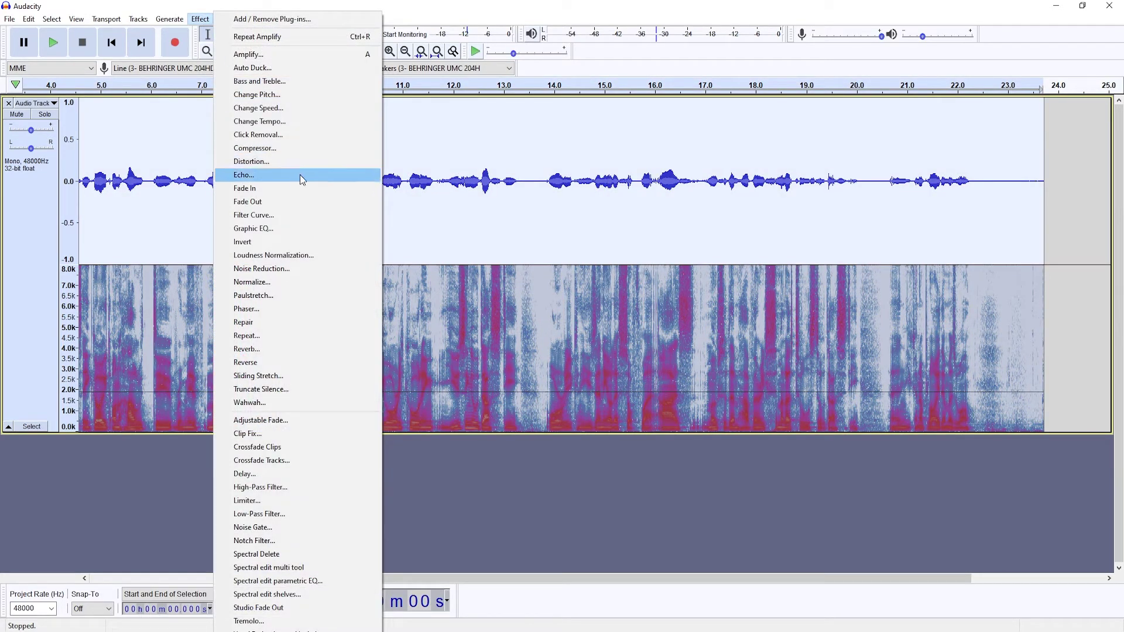
left_click(272, 140)
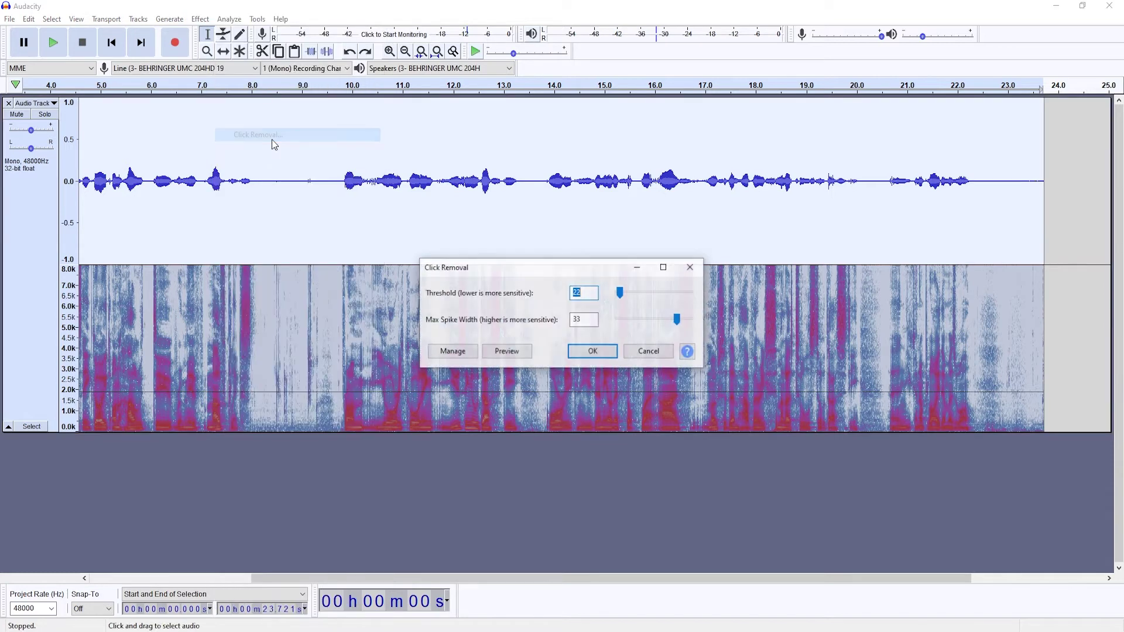
left_click_drag(515, 278, 474, 349)
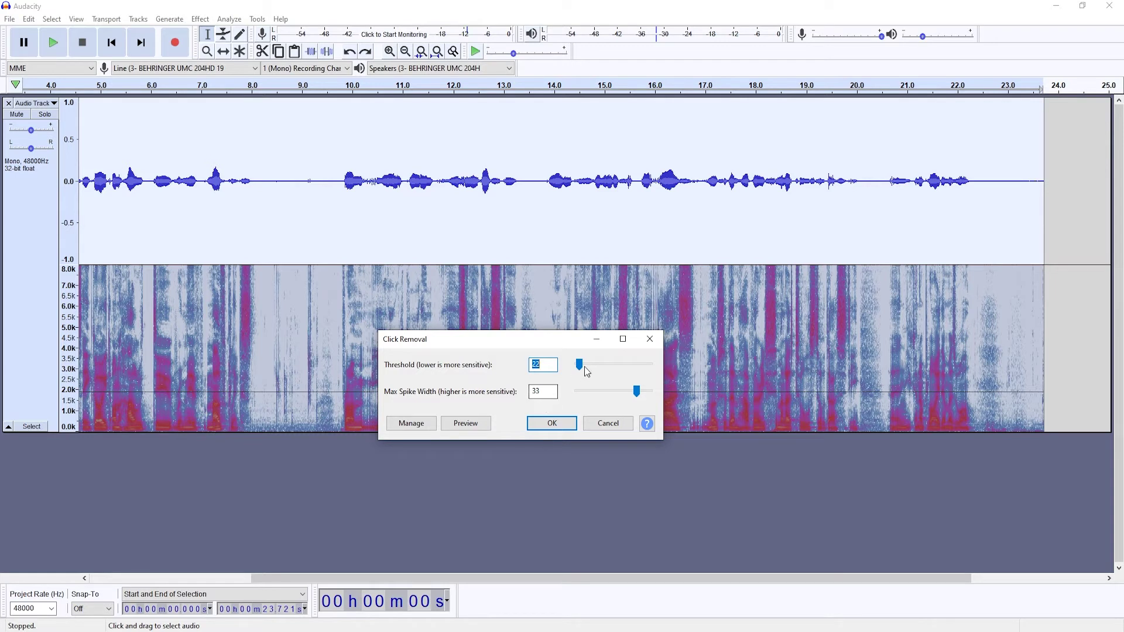
Apply Click Removal to the whole track with a raised threshold, then deselect
left_click_drag(584, 367, 613, 397)
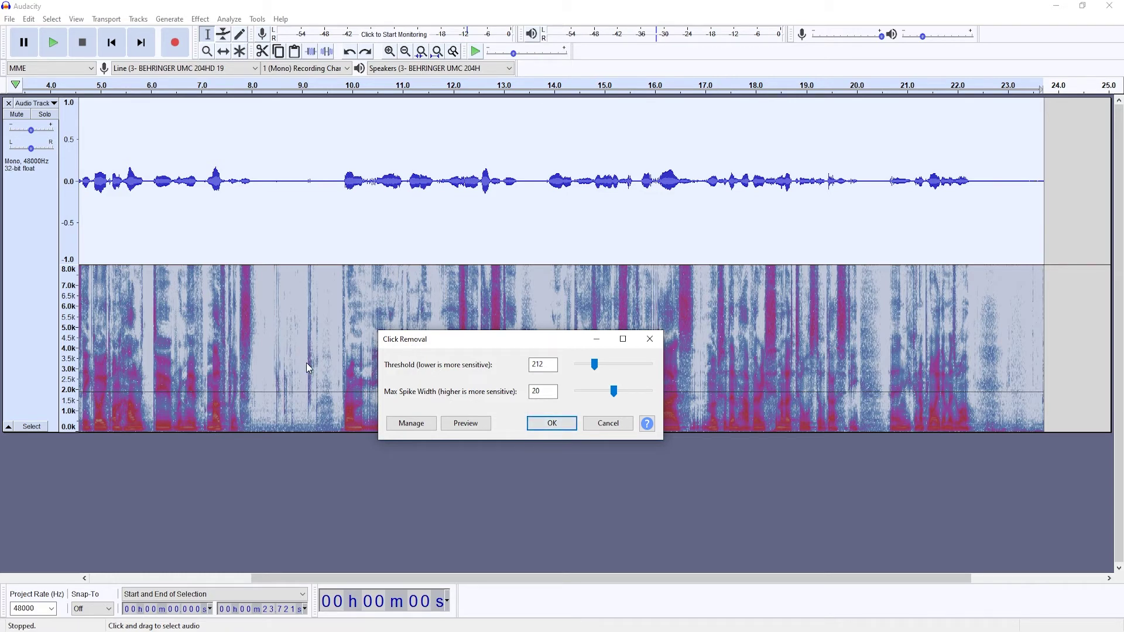
left_click(562, 428)
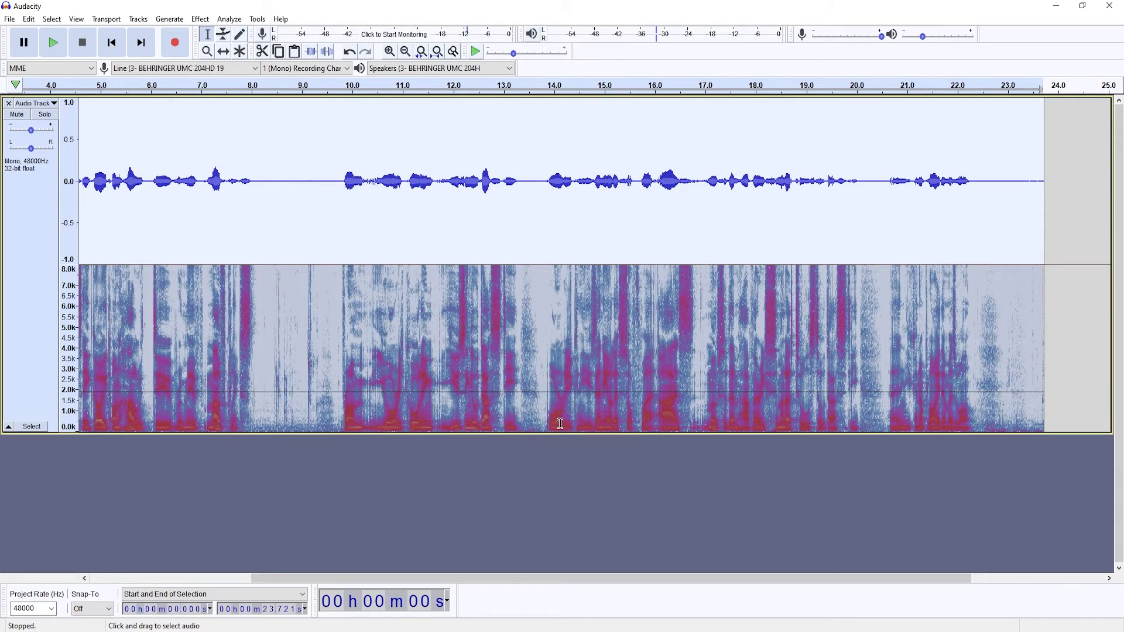
left_click(311, 351)
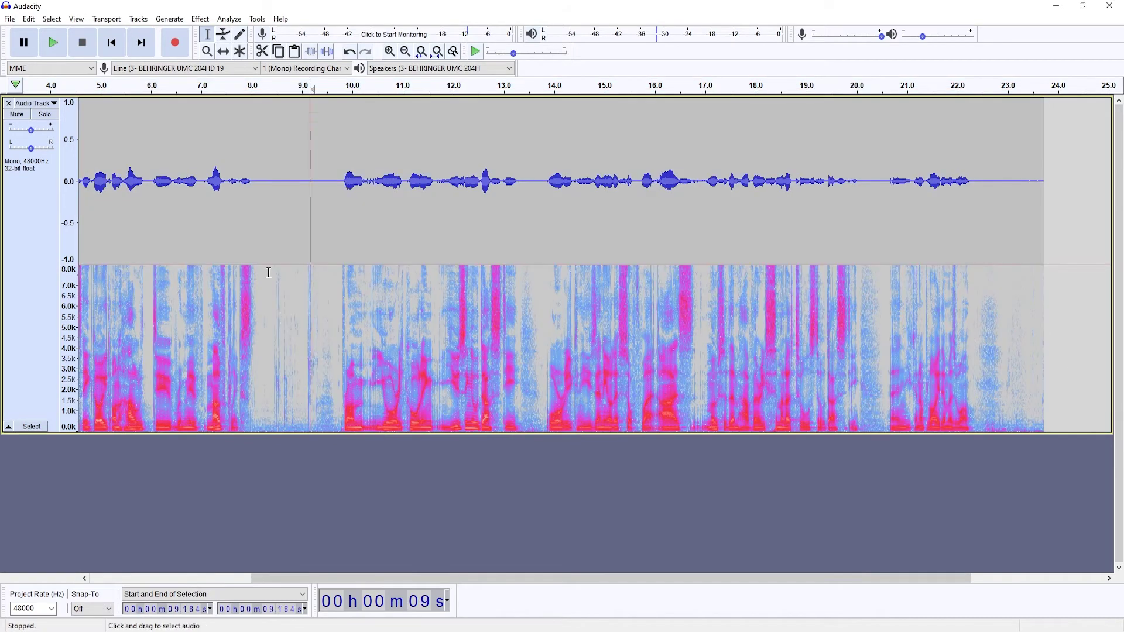
Select the 8.35–9.39 s gap, clear it, and set the play position near 8.9 s
left_click_drag(269, 272, 321, 273)
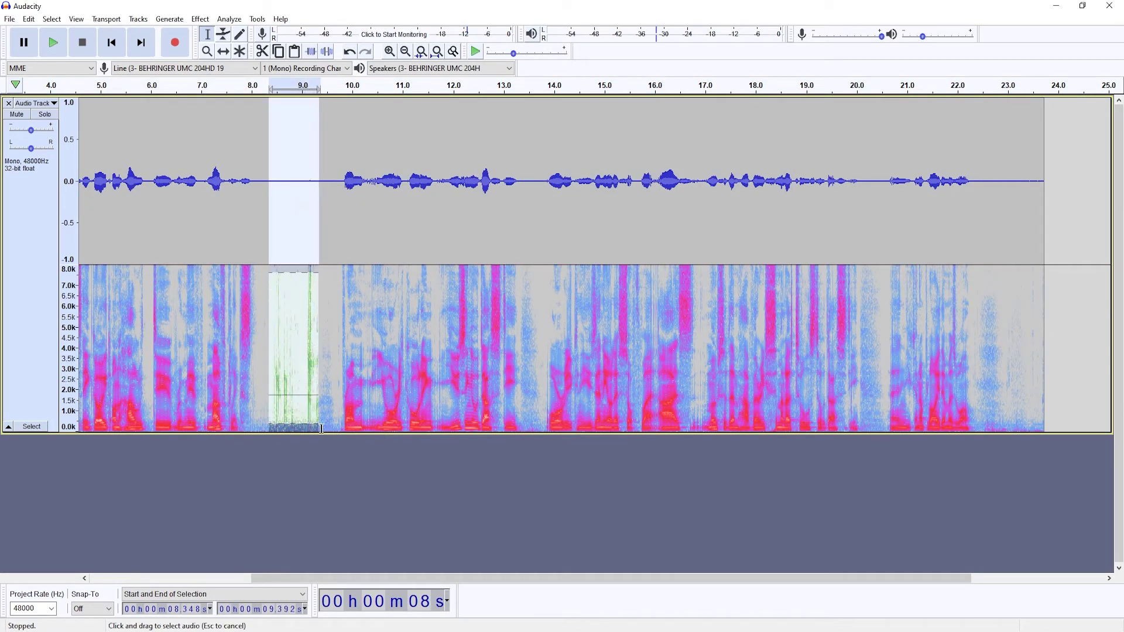
left_click(332, 319)
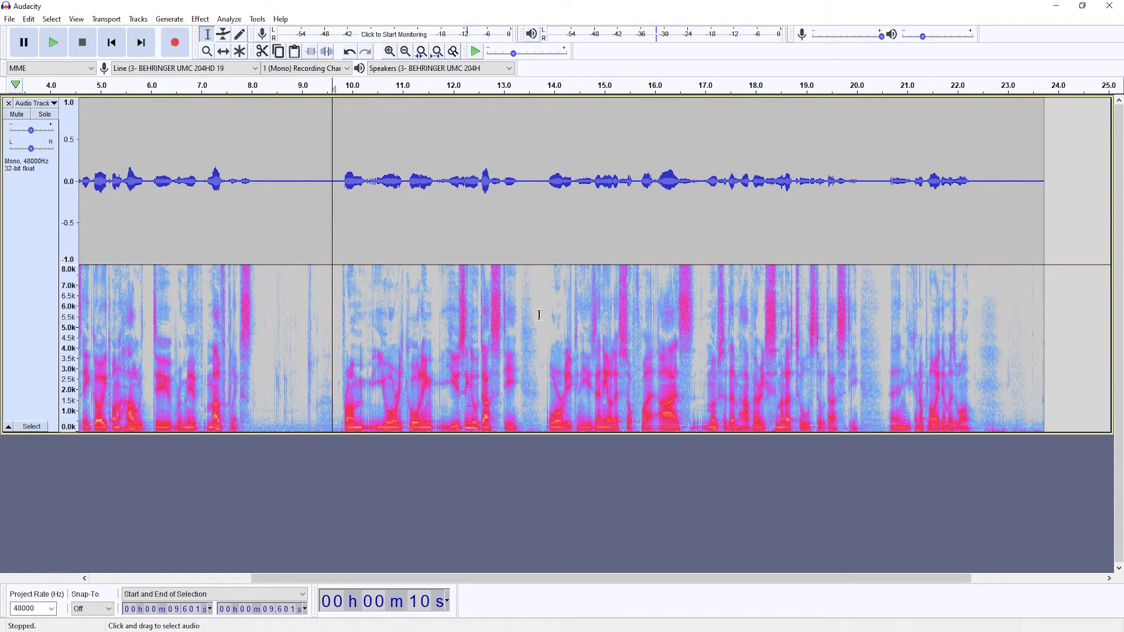
left_click(298, 289)
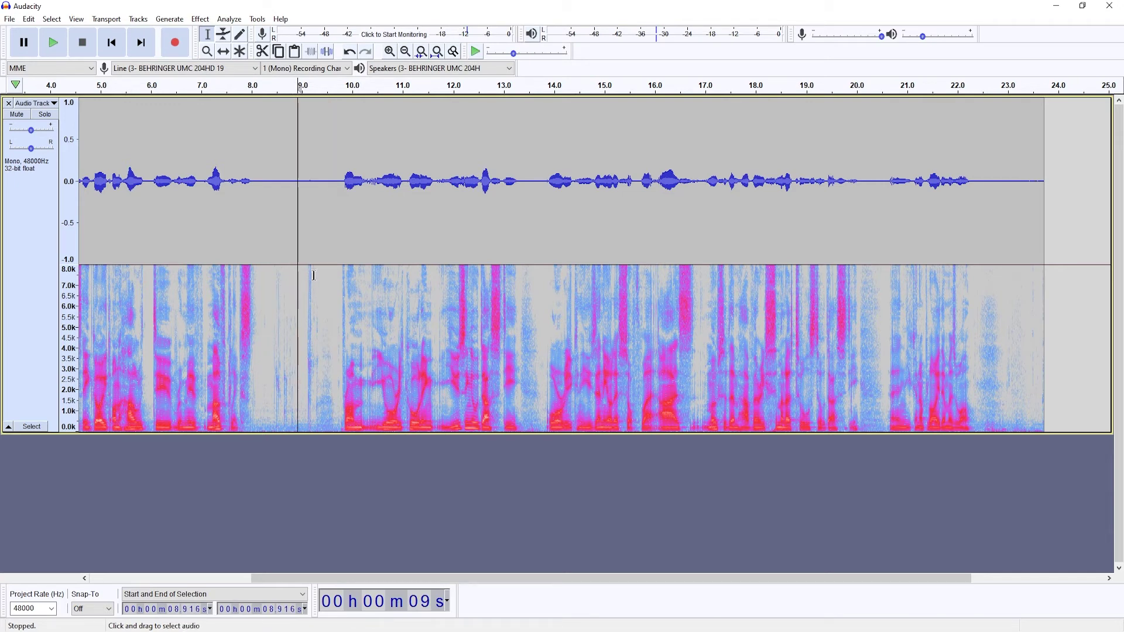
Apply Click Removal to all audio at threshold 29 and max spike width 36
key("ctrl+a")
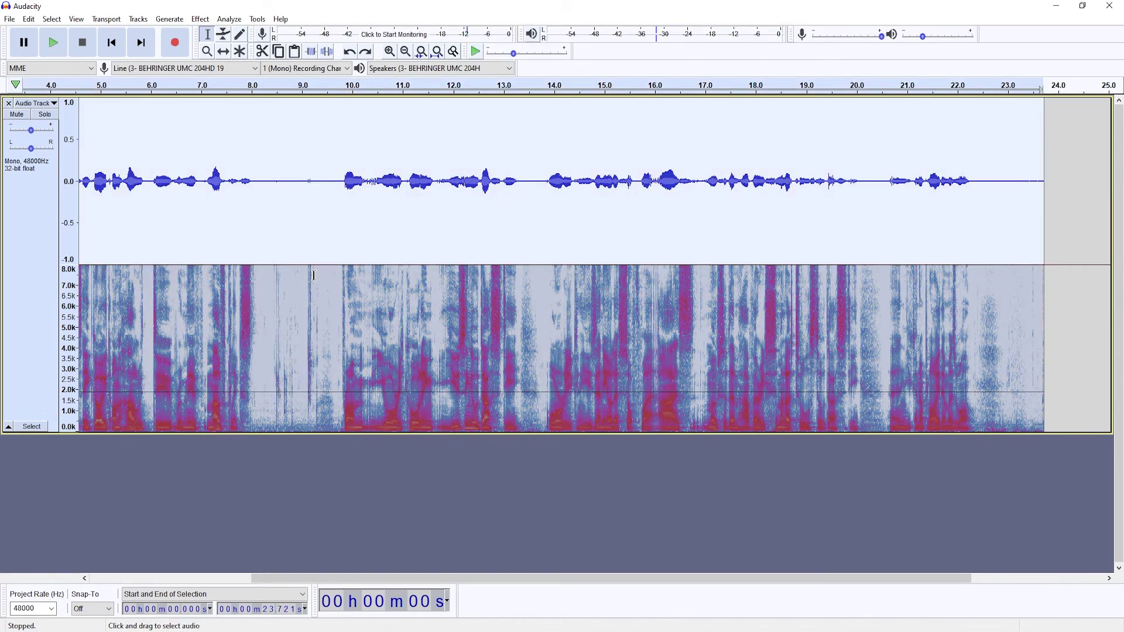
left_click(200, 19)
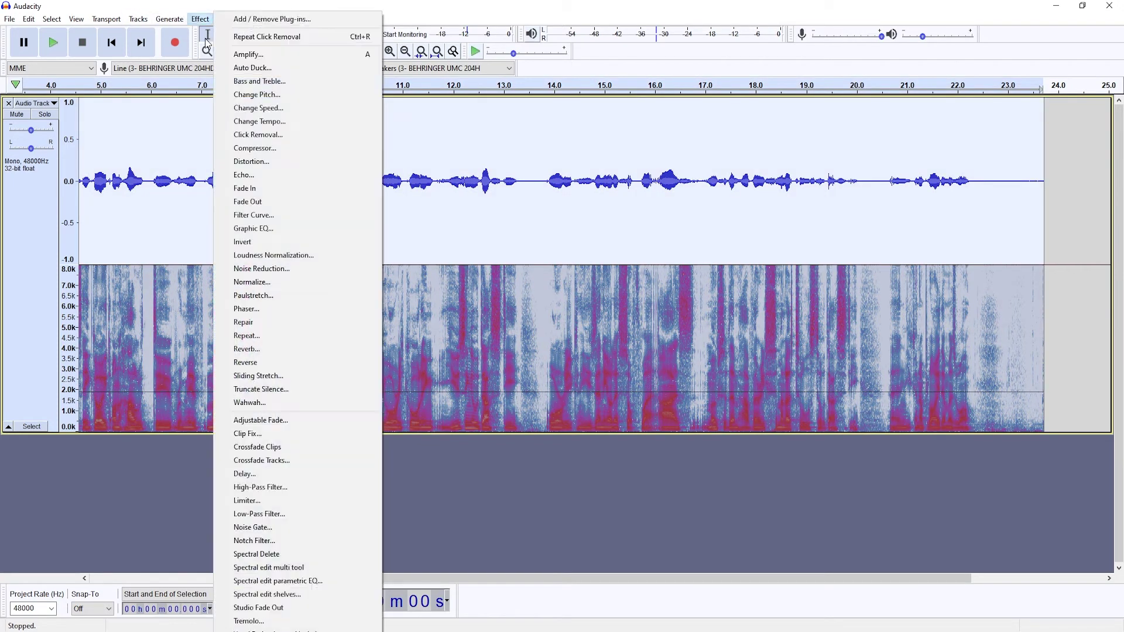
left_click(266, 135)
left_click_drag(633, 292, 622, 293)
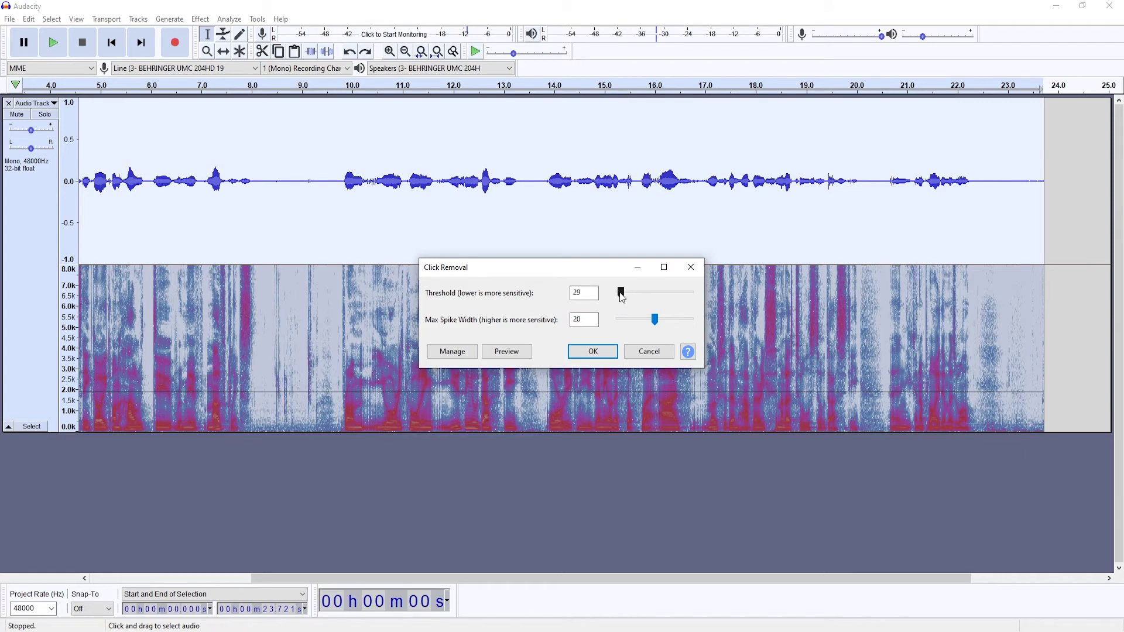
left_click(685, 325)
left_click(605, 358)
Audition the cleaned vocal from 6.8 s and from 9.8 s, then select all
left_click(701, 371)
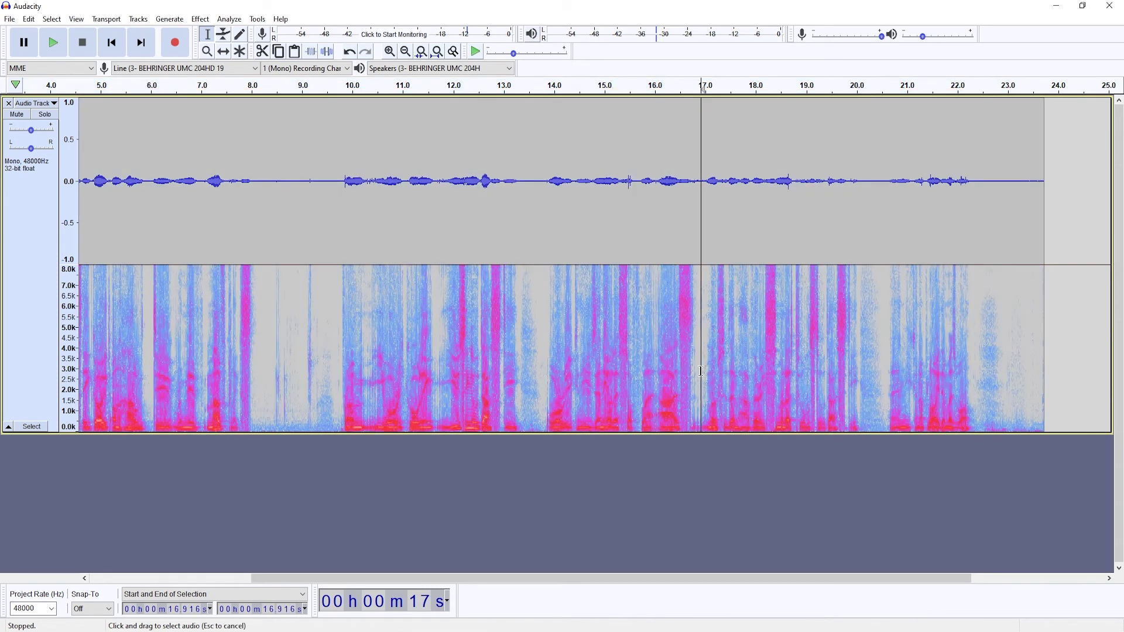
left_click(191, 329)
key("space")
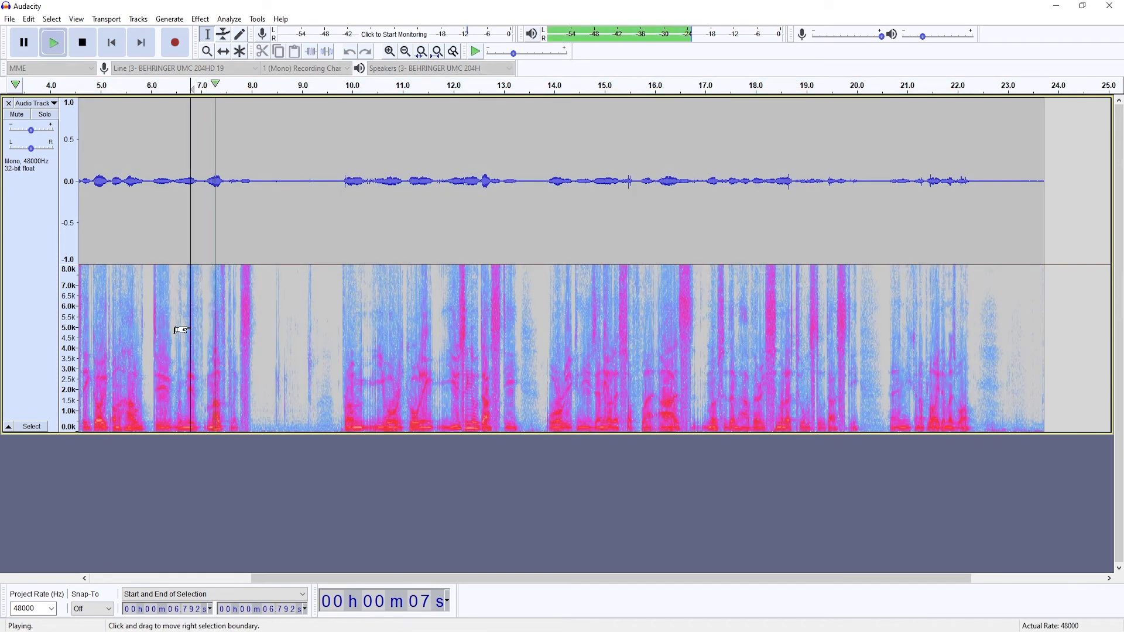
key("space")
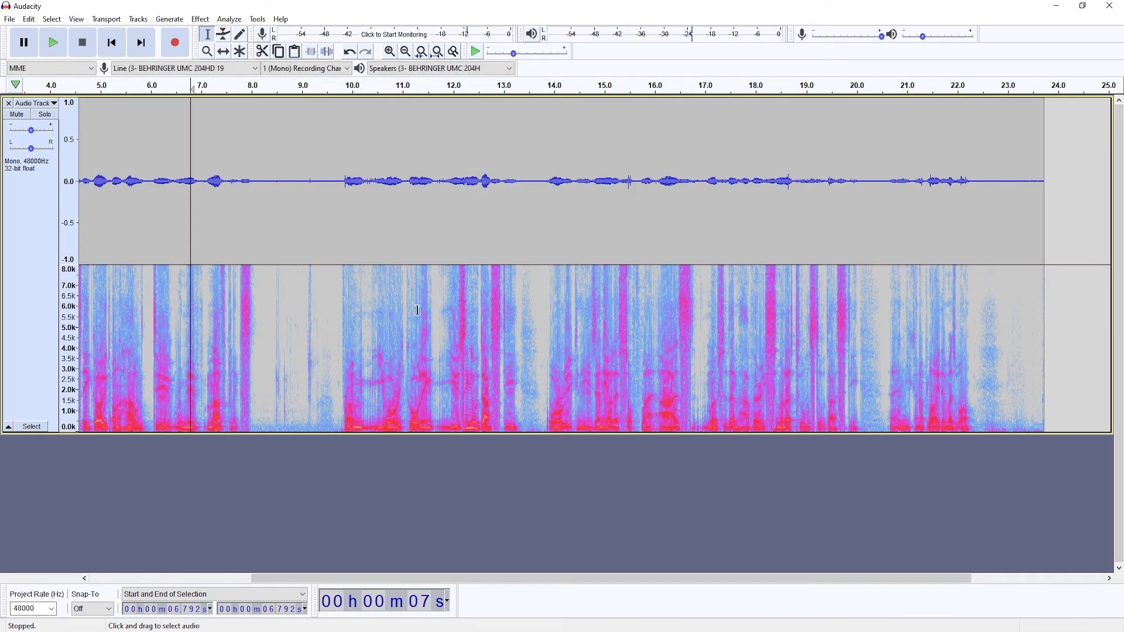
left_click(343, 307)
key("space")
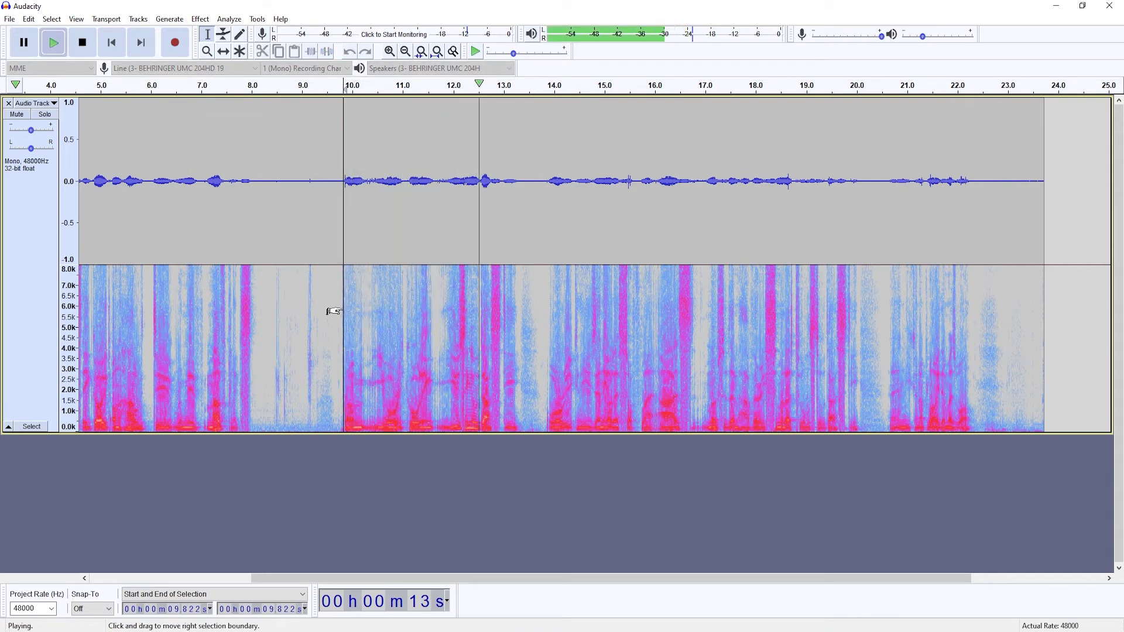
key("space")
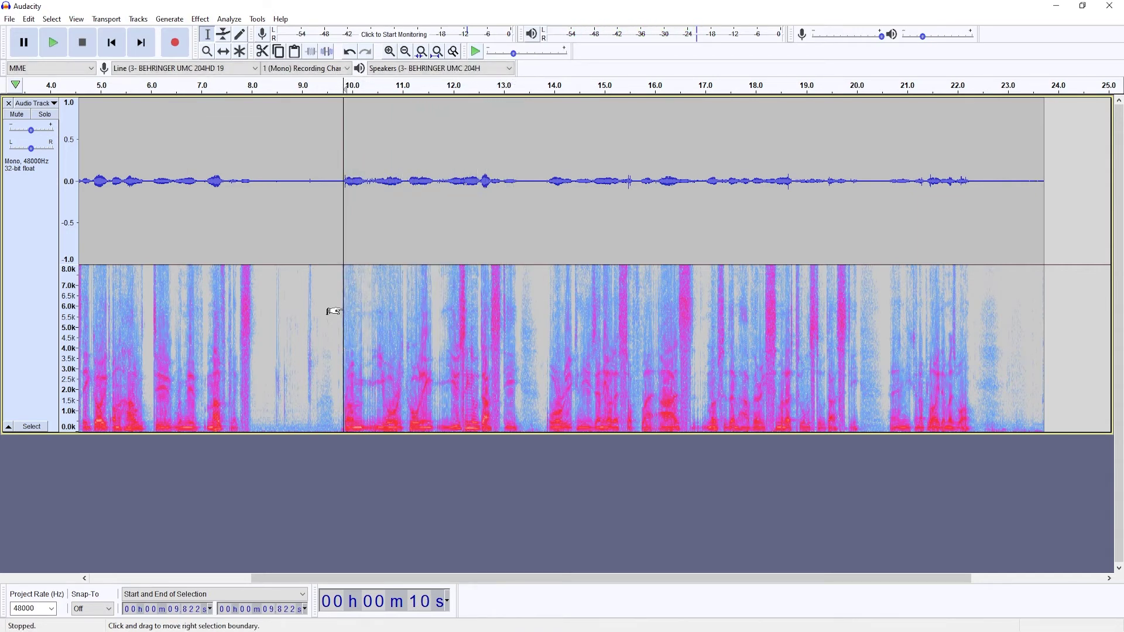
key("ctrl+a")
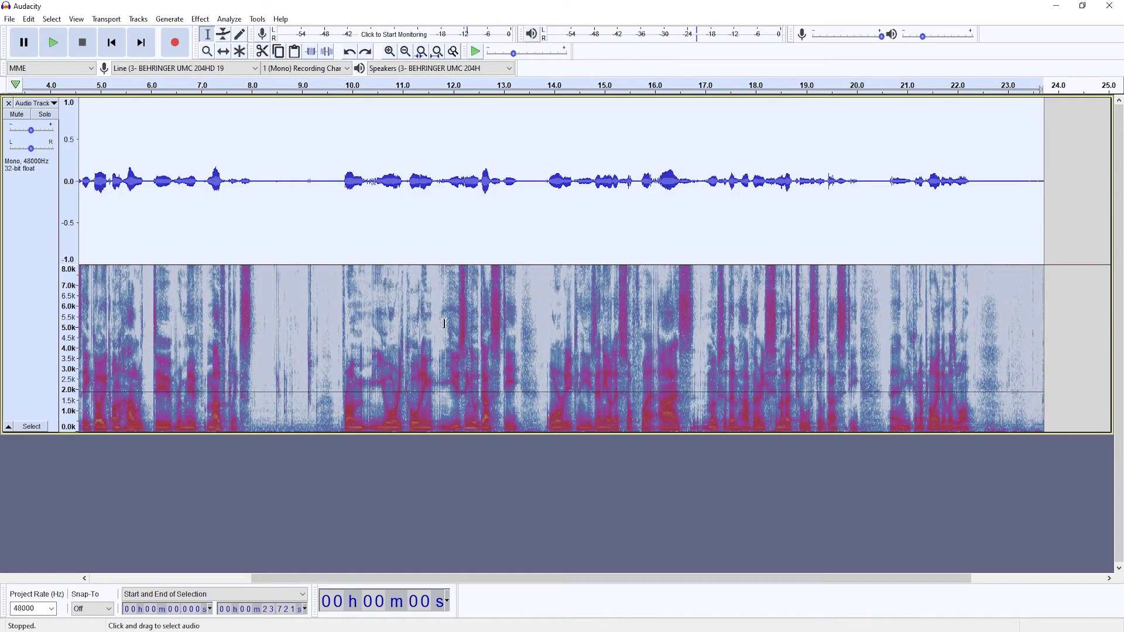
Open Click Removal for the whole track and raise the threshold toward 212
left_click(201, 20)
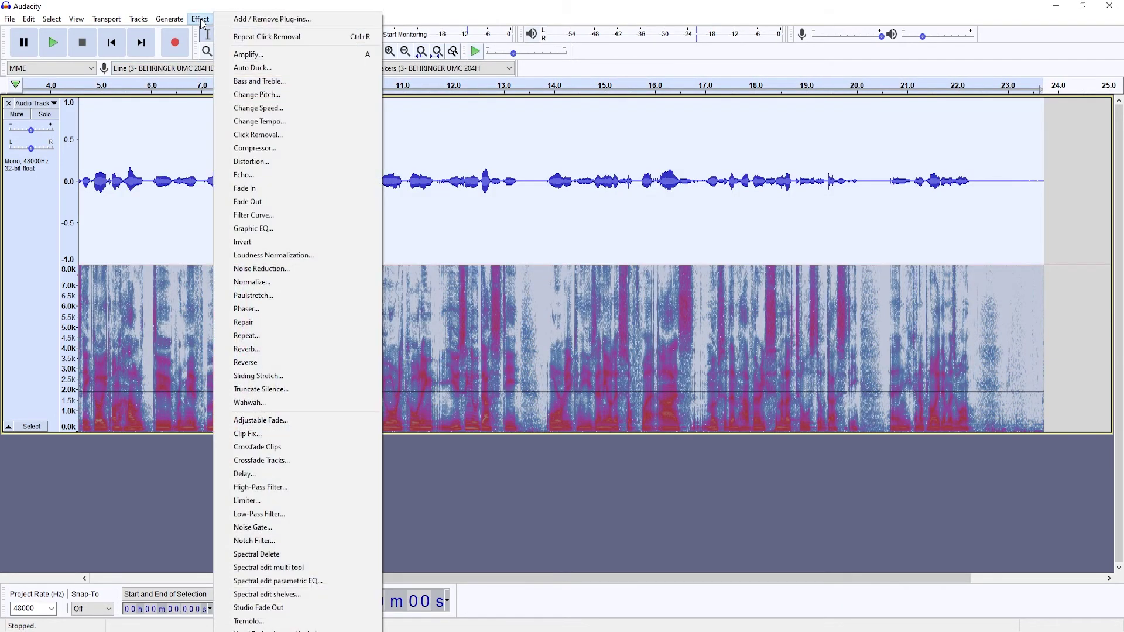
left_click(282, 139)
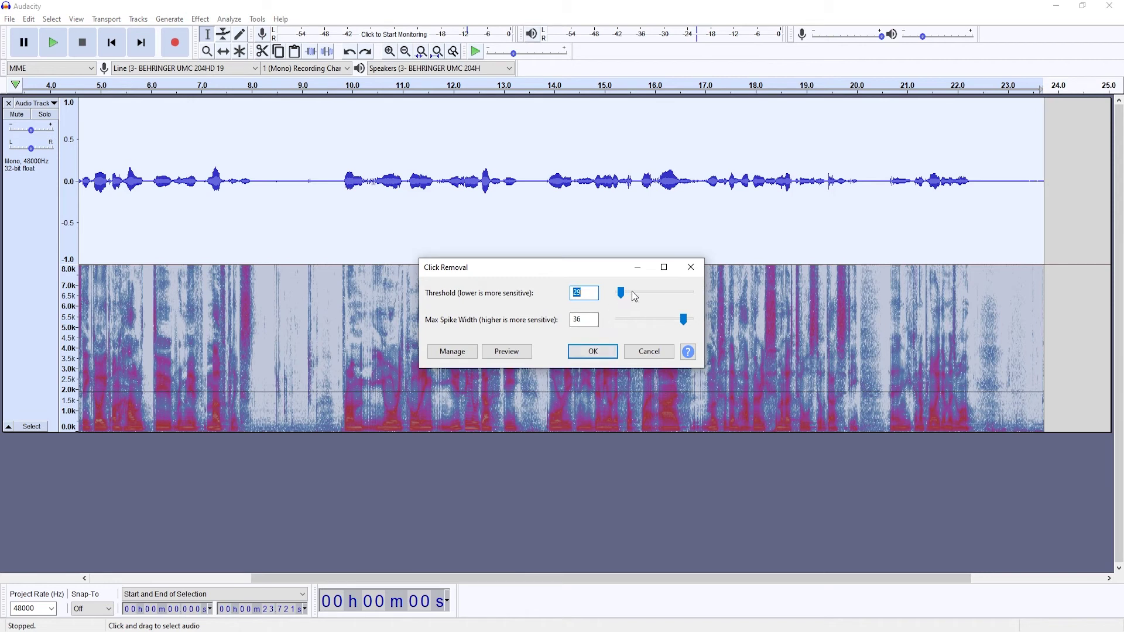
mouse_move(635, 296)
left_mouse_down()
mouse_move(677, 322)
mouse_move(663, 323)
mouse_move(637, 297)
left_mouse_up()
Apply the full-track Click Removal pass, then undo it
left_click(606, 351)
left_click(386, 323)
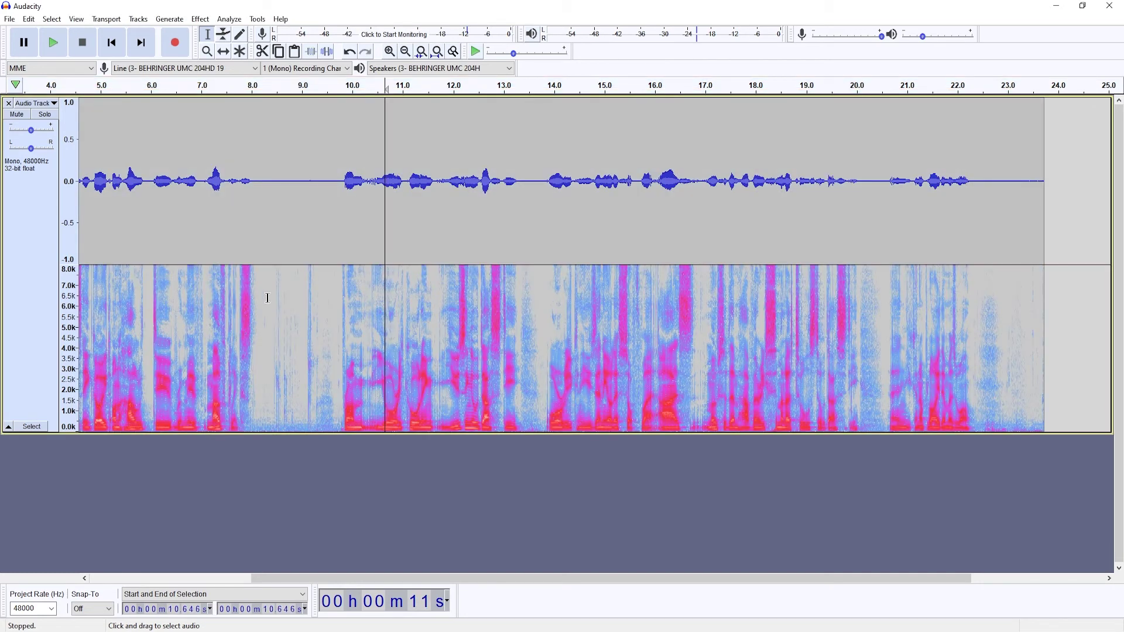
key("ctrl+z")
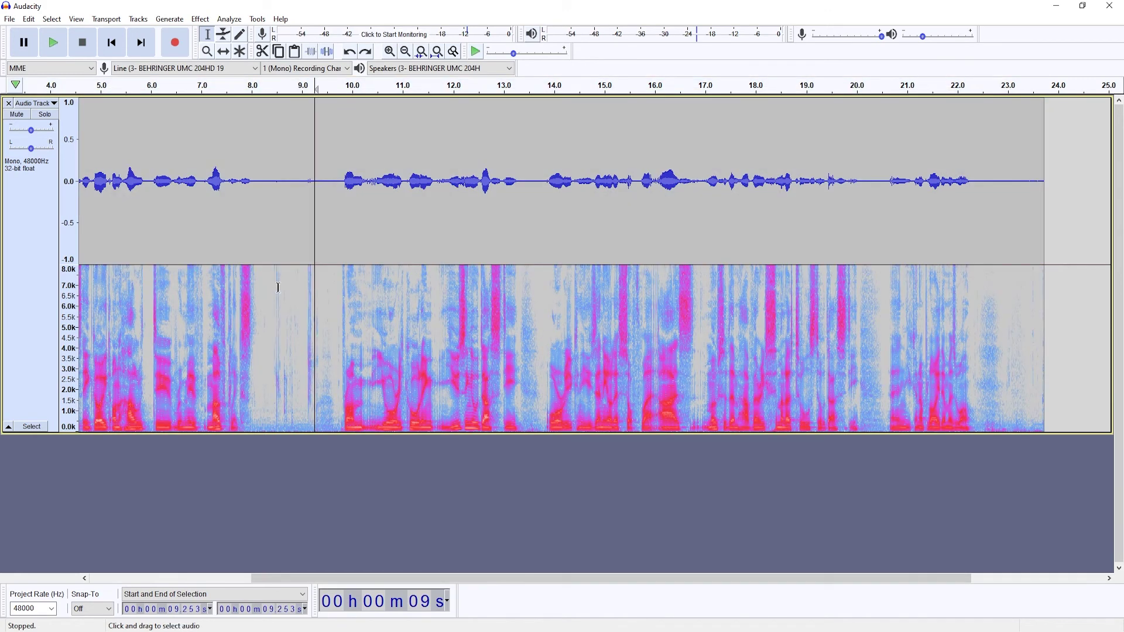
Remove clicks from the 8.3–8.9 s spectral selection at threshold 88, spike width 33
left_click_drag(268, 271, 296, 418)
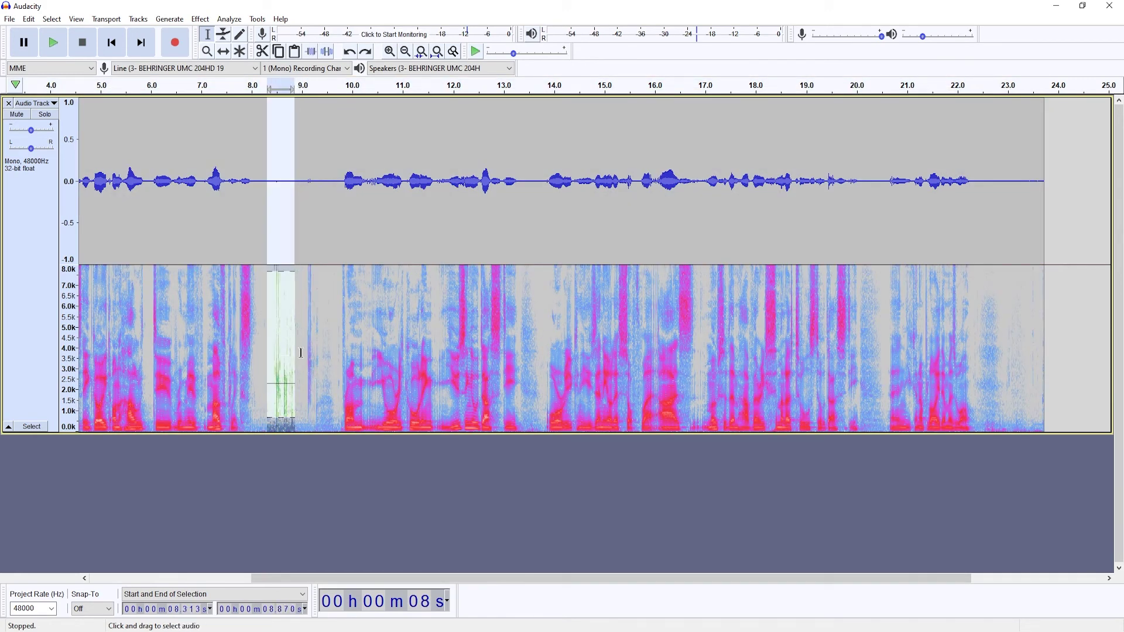
left_click(201, 19)
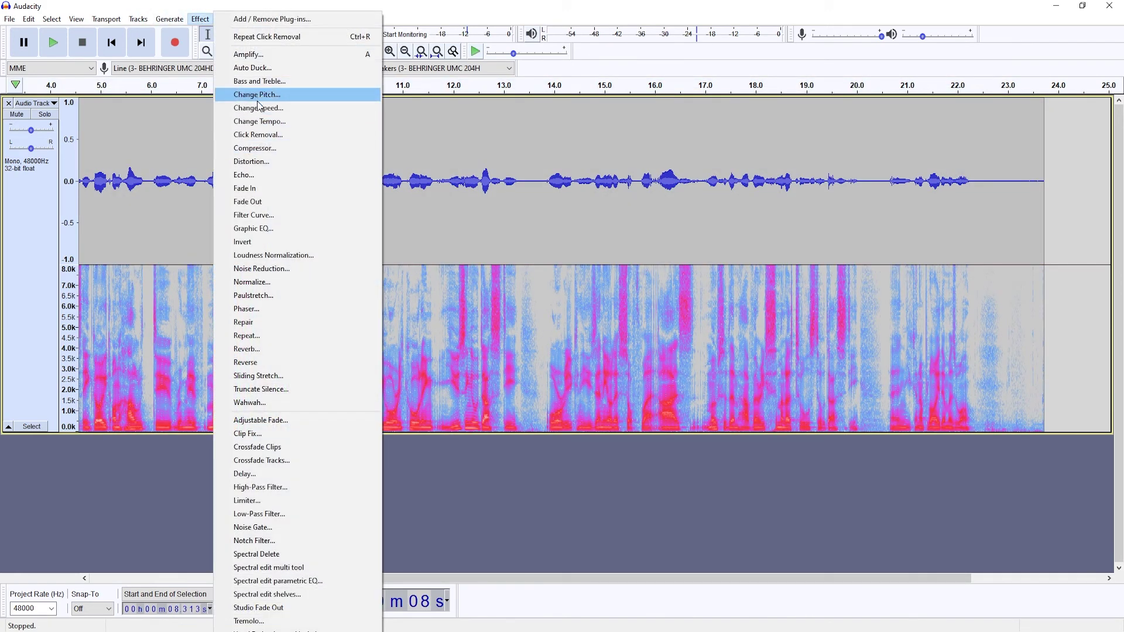
left_click(261, 134)
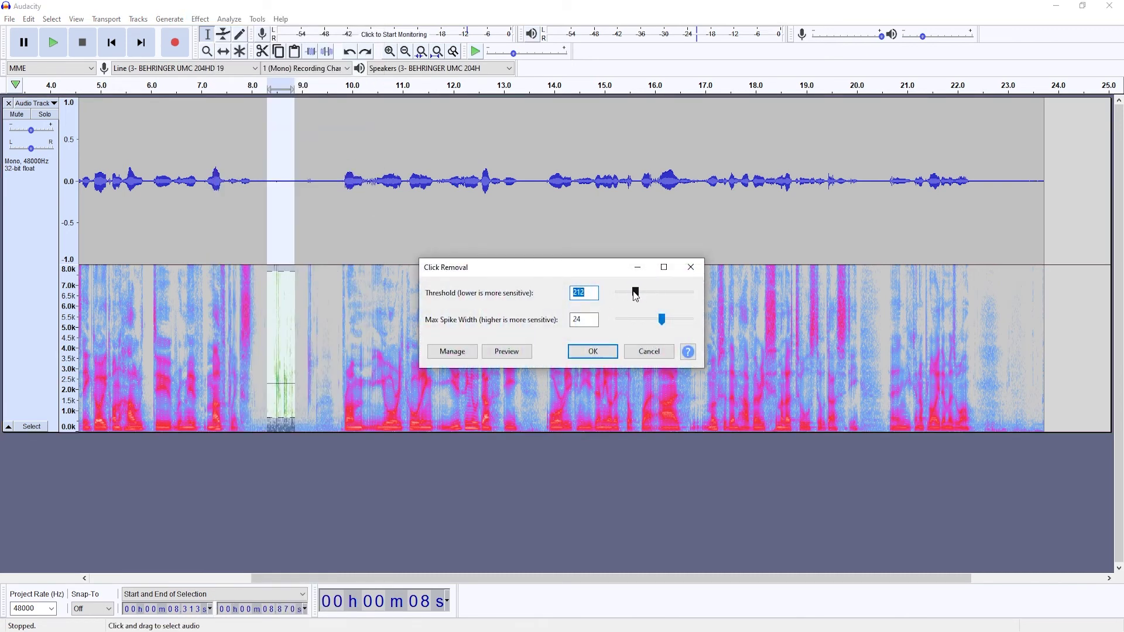
left_click_drag(634, 292, 625, 293)
left_click_drag(667, 325, 682, 325)
left_click(596, 354)
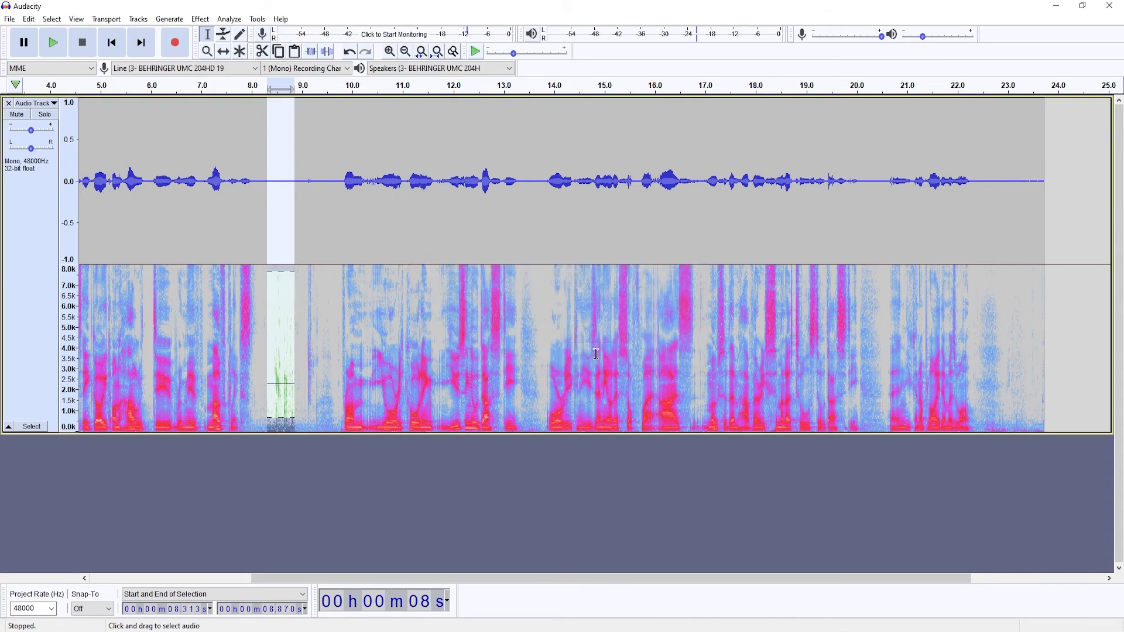
left_click(315, 352)
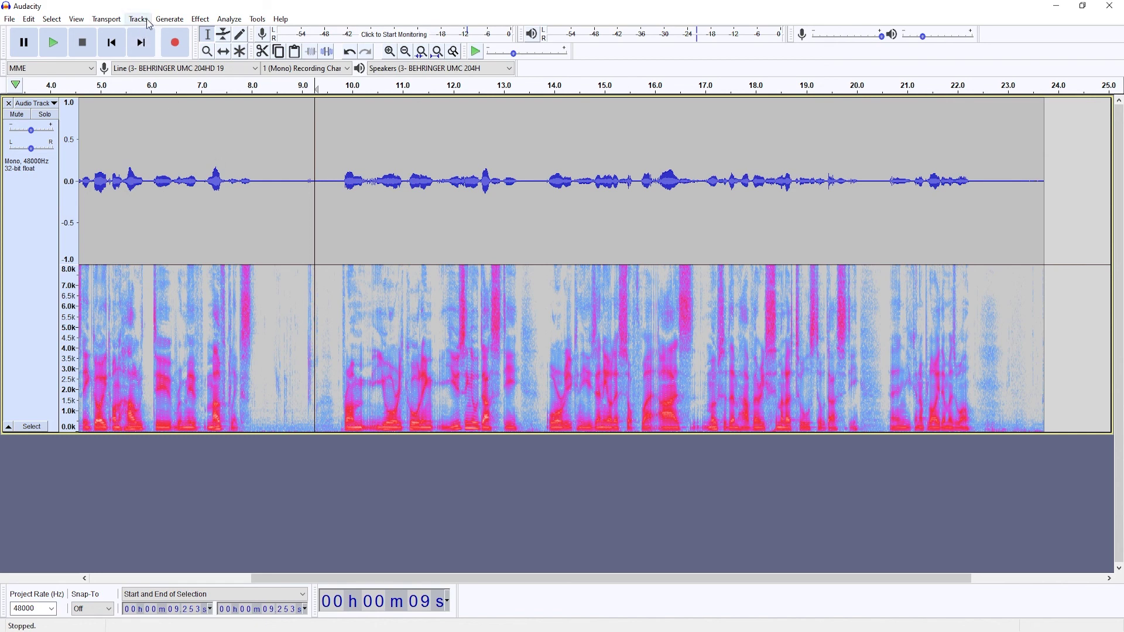
Run Click Removal on all audio at threshold 212 and max spike width 27
key("ctrl+a")
left_click(200, 19)
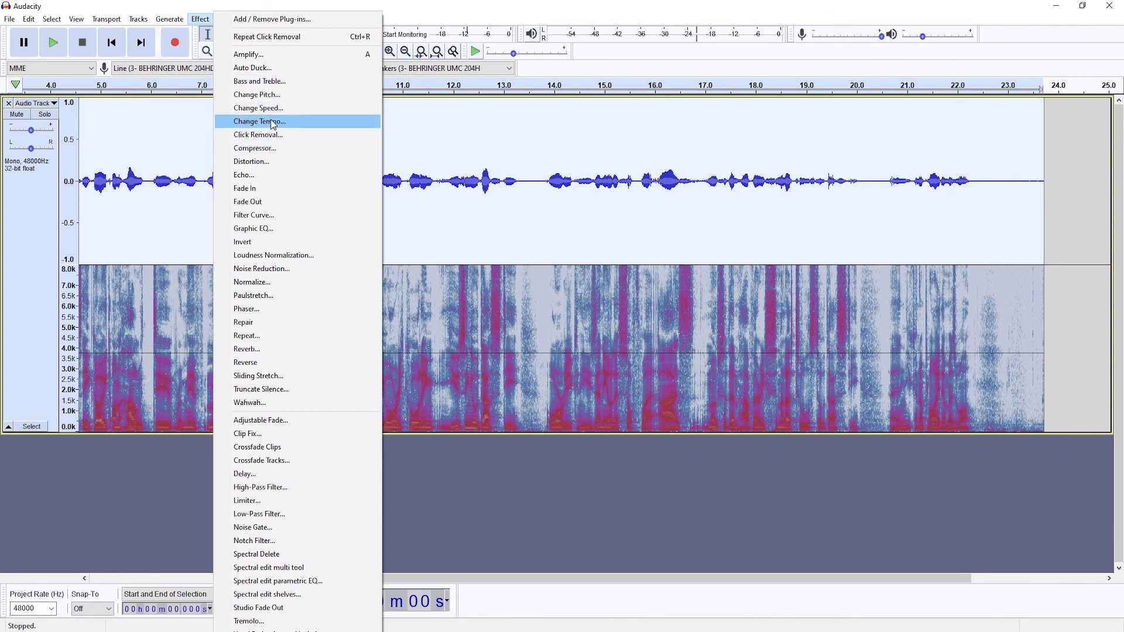
left_click(258, 134)
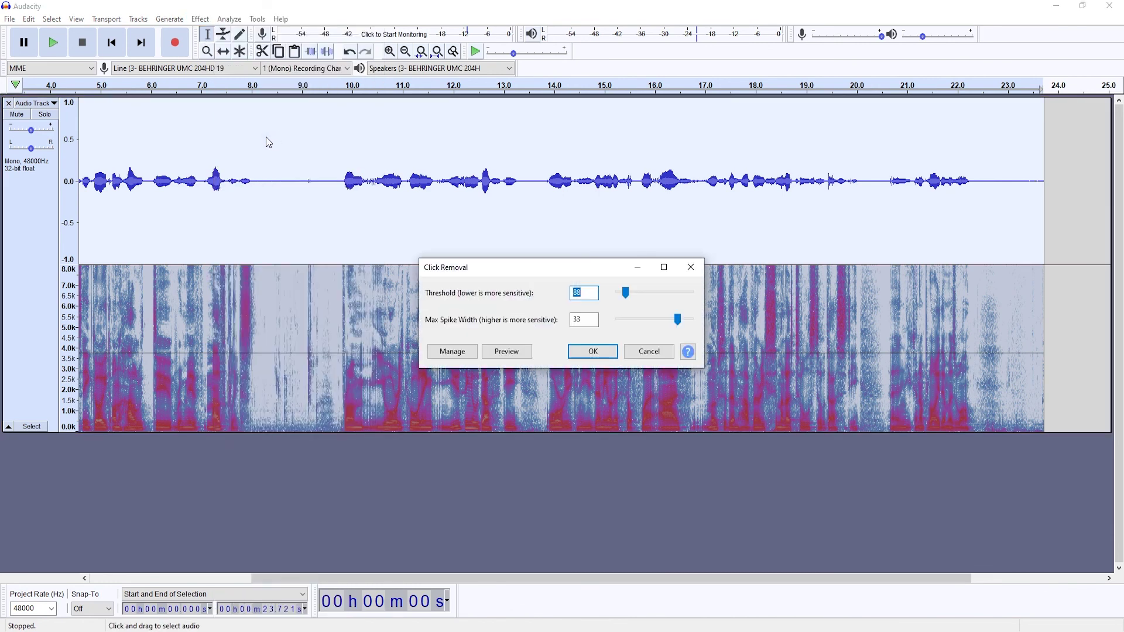
left_click(625, 293)
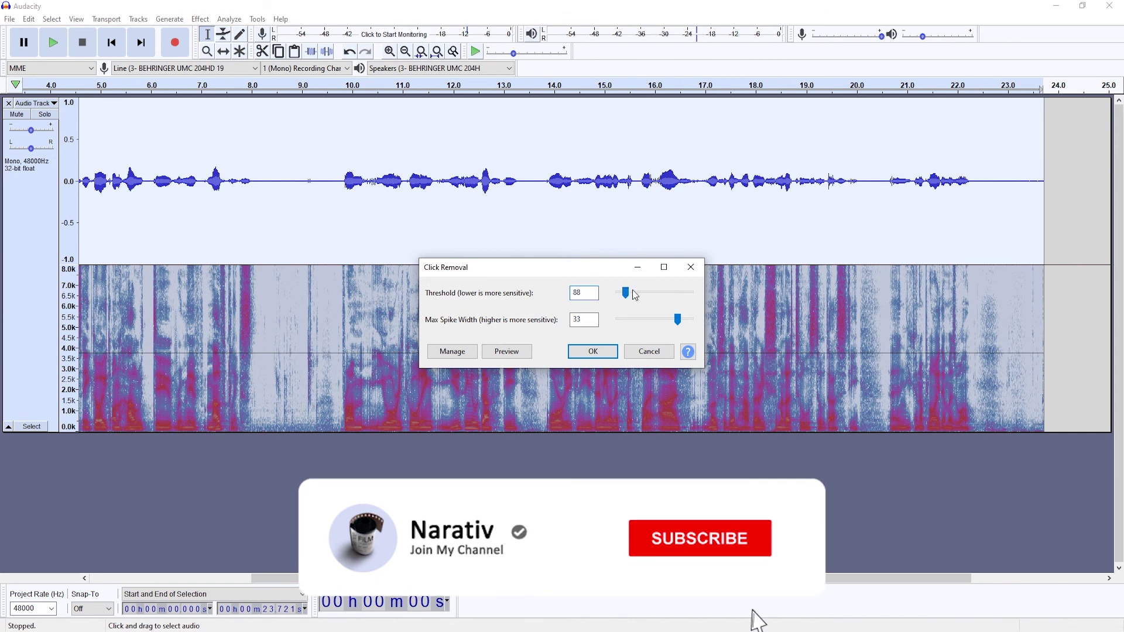
left_click_drag(626, 296, 667, 320)
left_click(678, 320)
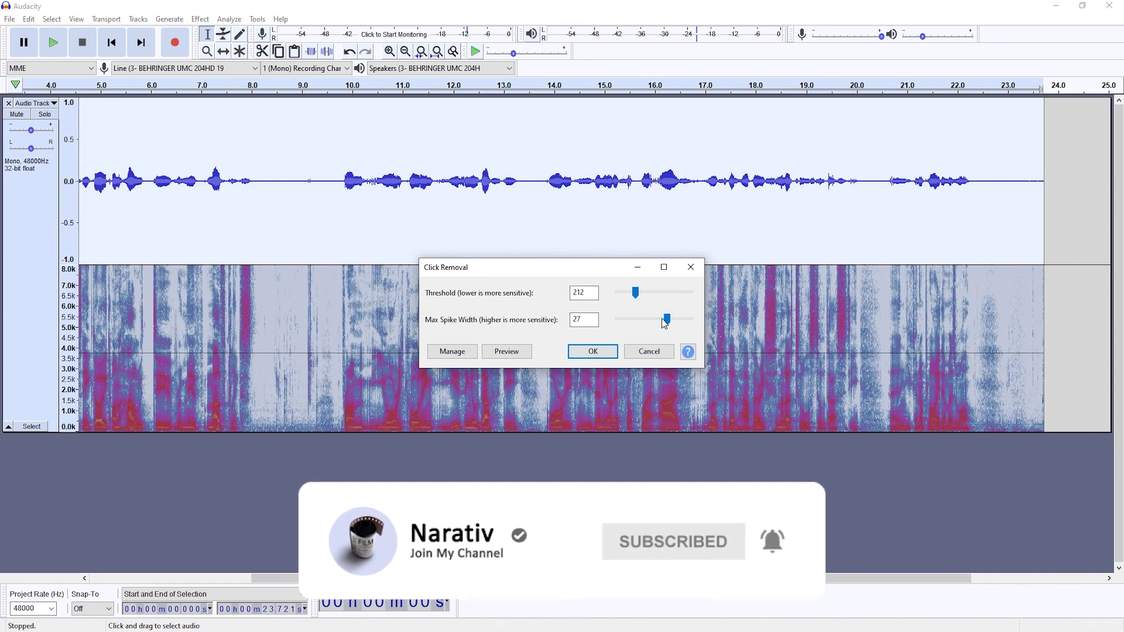
left_click(600, 351)
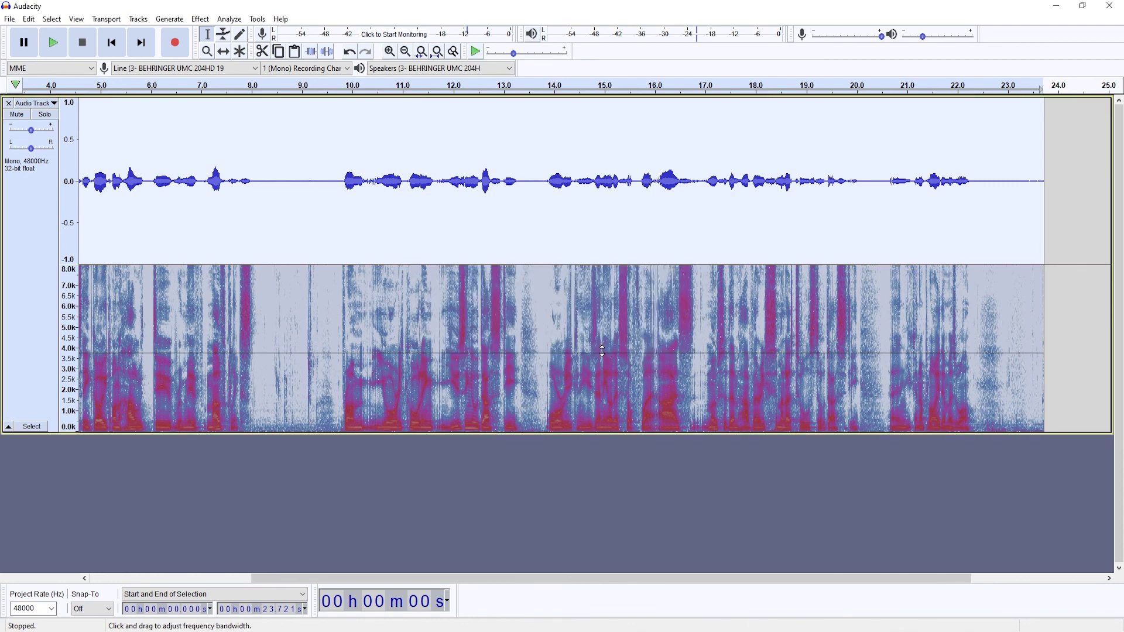